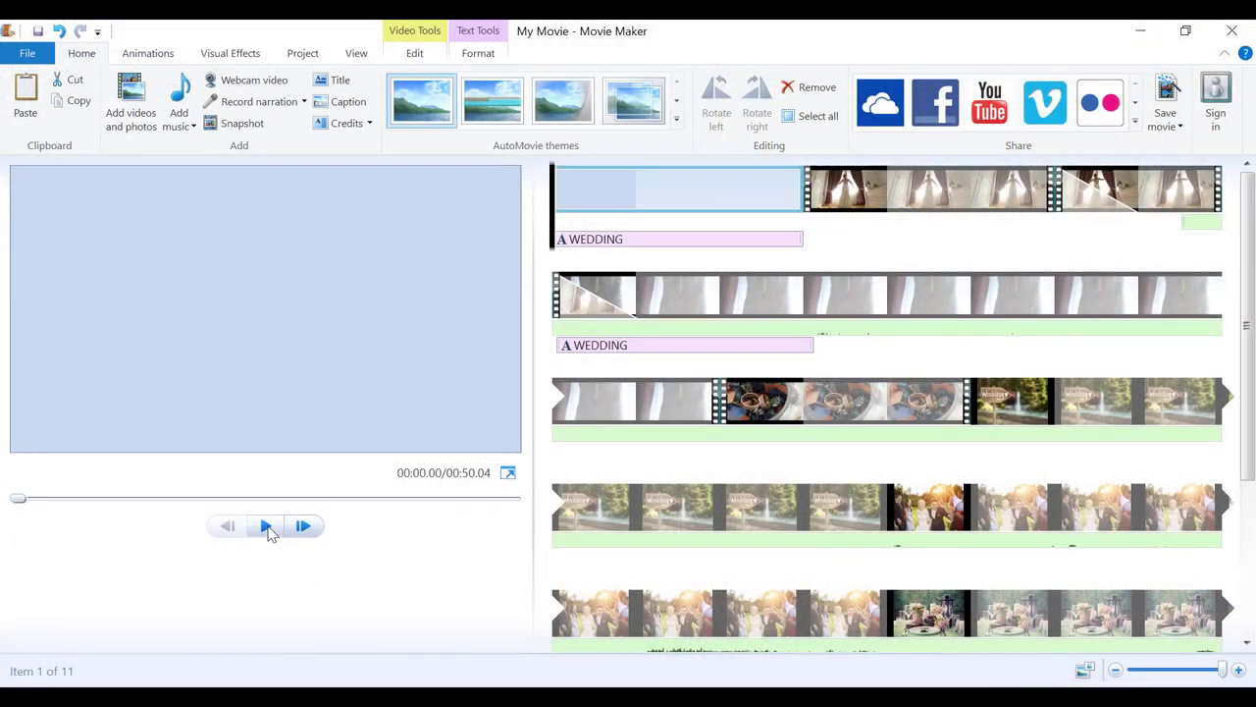
# Play the wedding movie preview in Windows Movie Maker
pyautogui.click(269, 528)
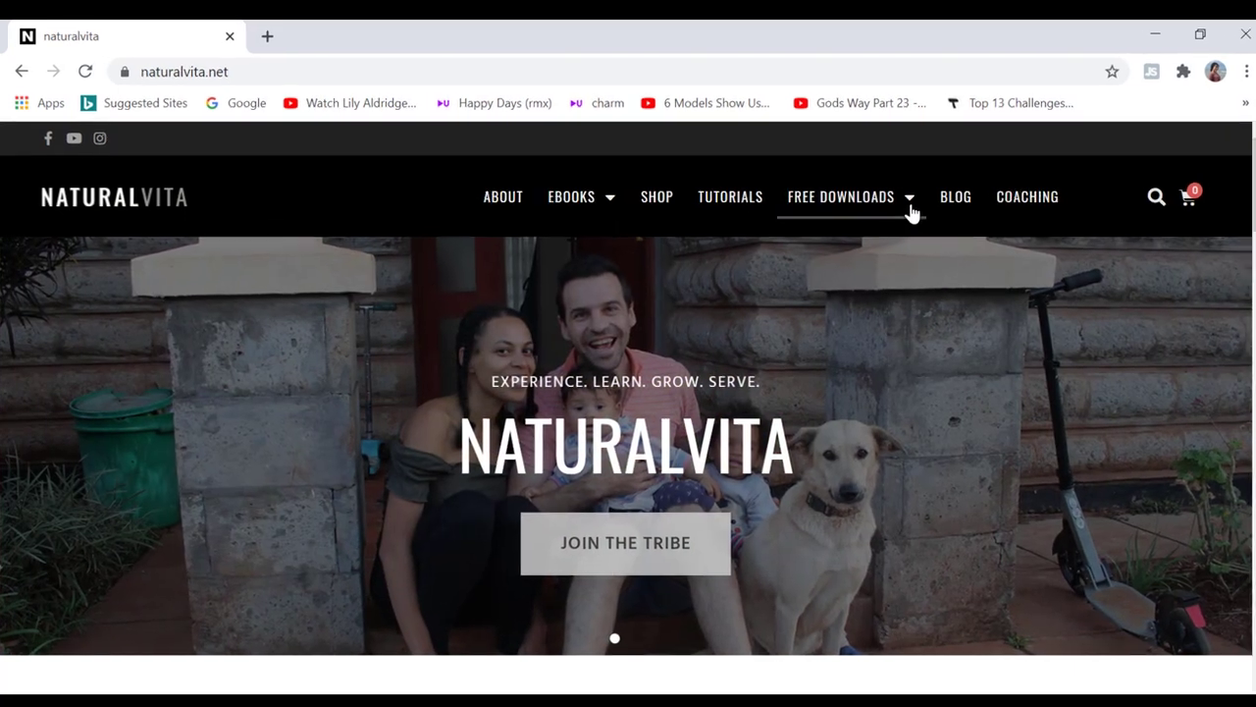
# Download the Windows Movie Maker installer from naturalvita.net's Free Downloads page
pyautogui.moveTo(900, 202)
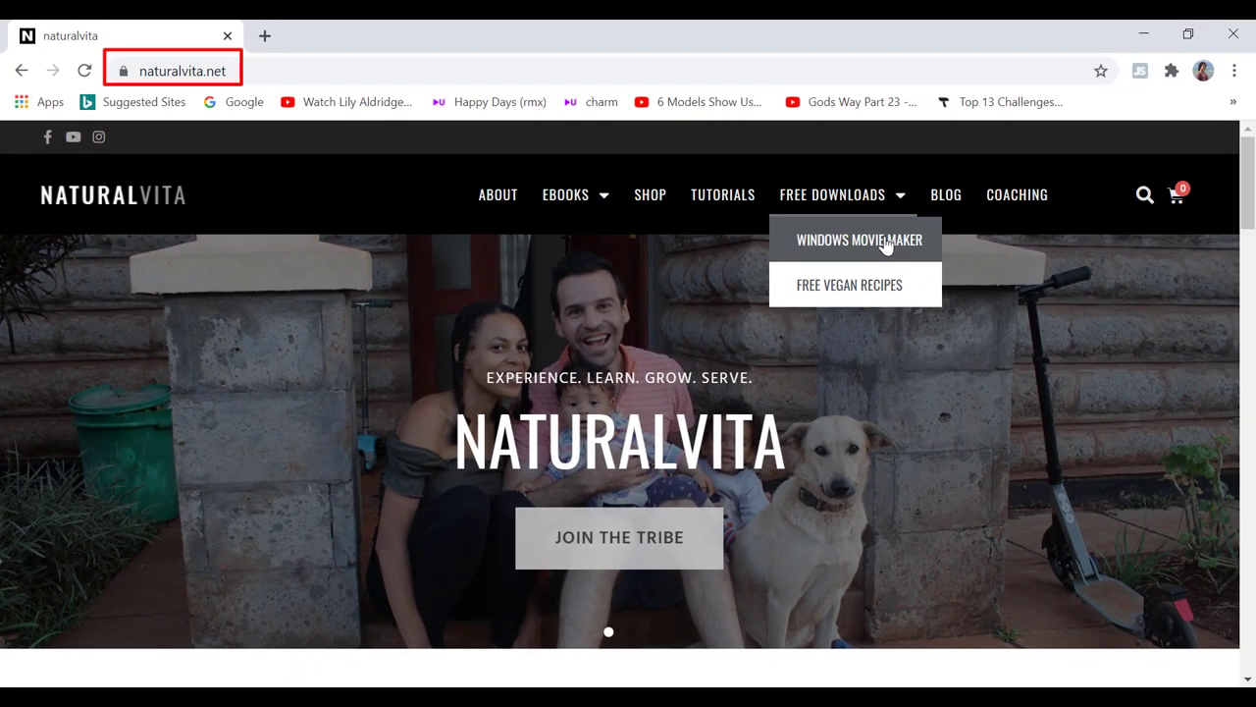
pyautogui.click(1105, 308)
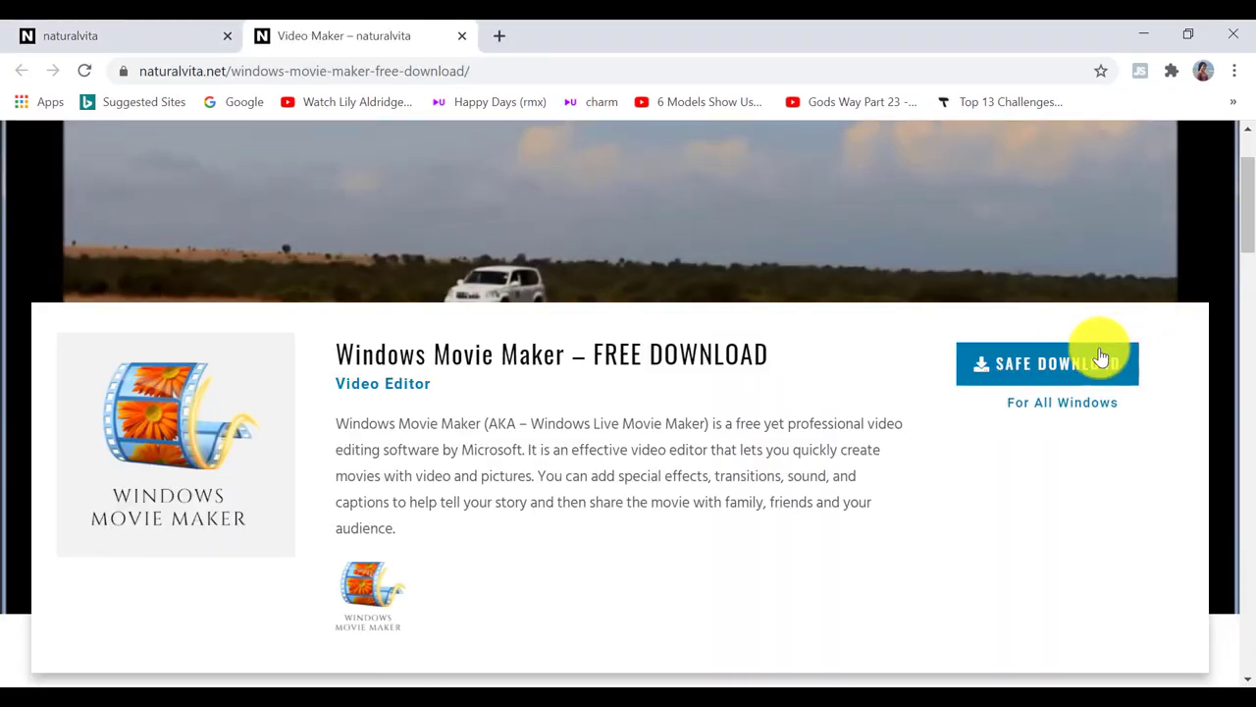
pyautogui.click(1054, 380)
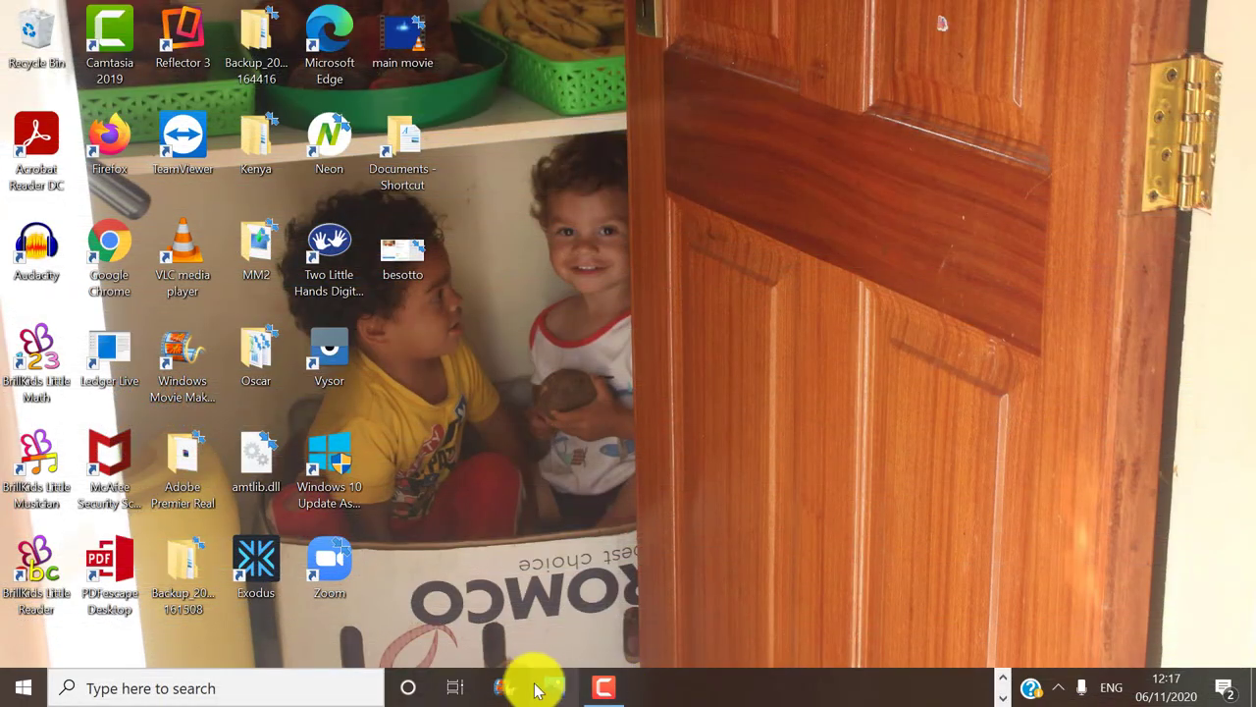
# Search Windows for 'video editor' and launch the Video editor app
pyautogui.click(504, 688)
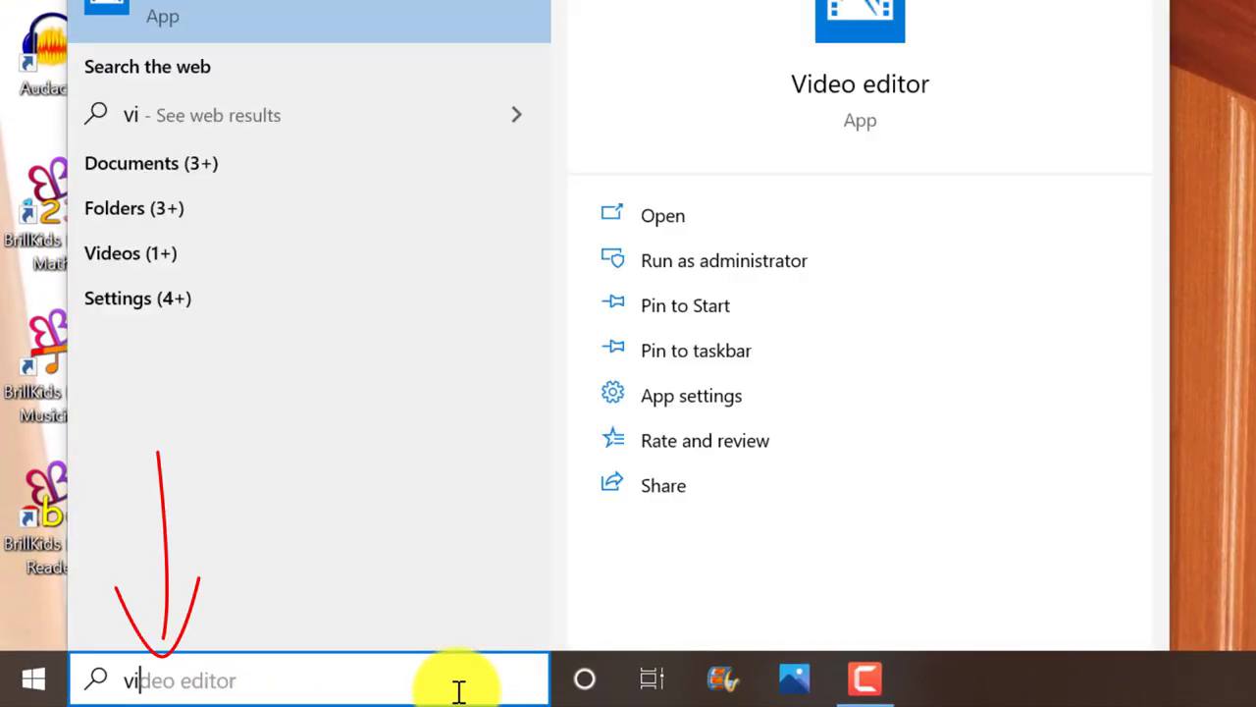
pyautogui.write('deo')
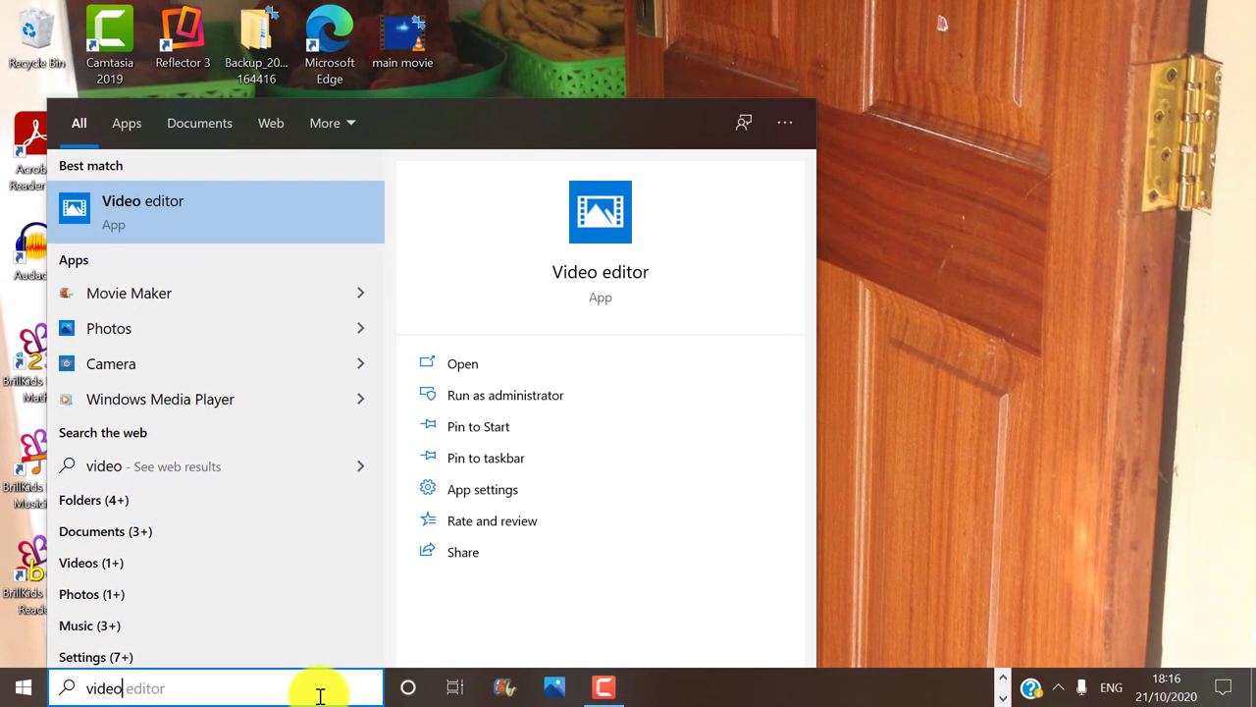
pyautogui.write('editor')
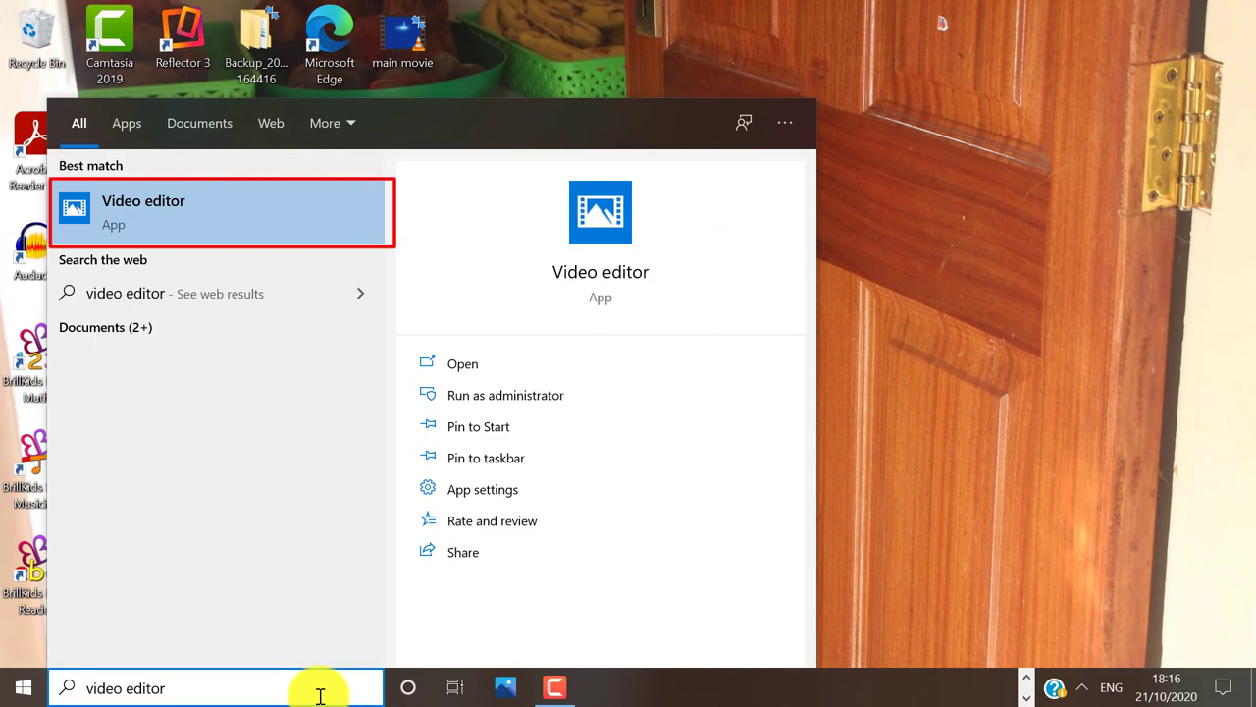
pyautogui.click(227, 232)
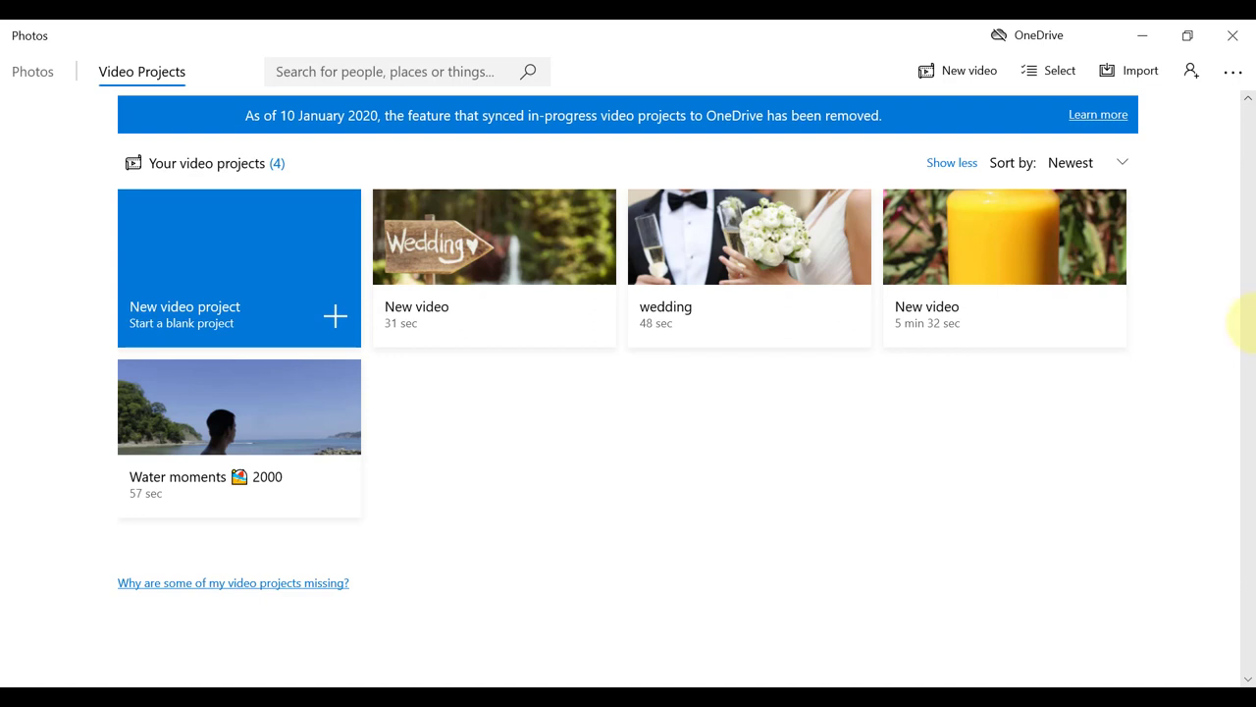
pyautogui.click(1122, 163)
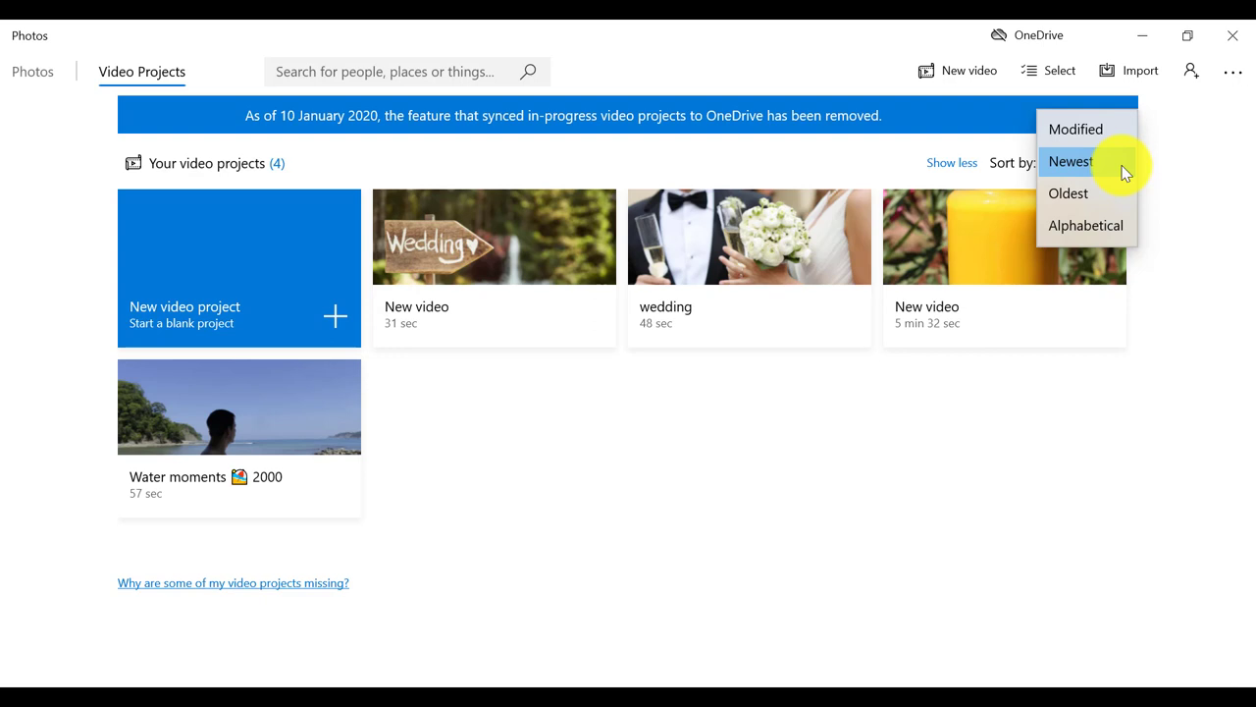
pyautogui.click(1182, 214)
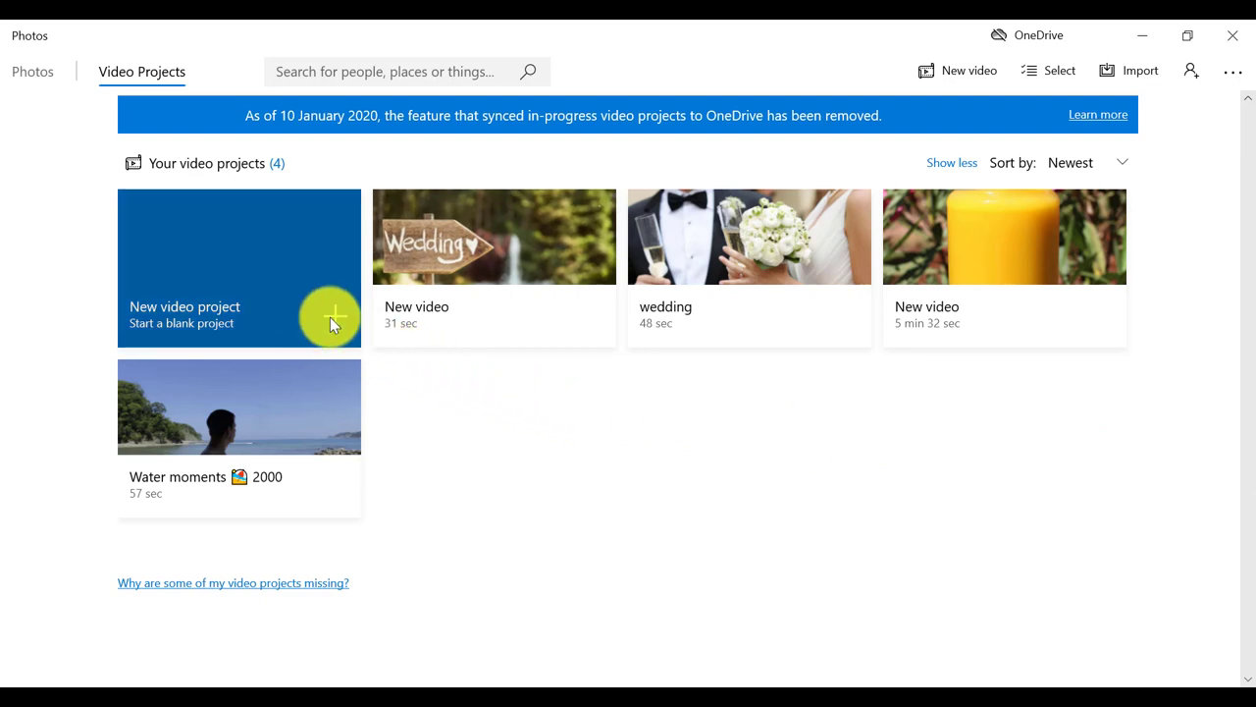
# Create a blank new video project named 'Wedding Video'
pyautogui.click(265, 286)
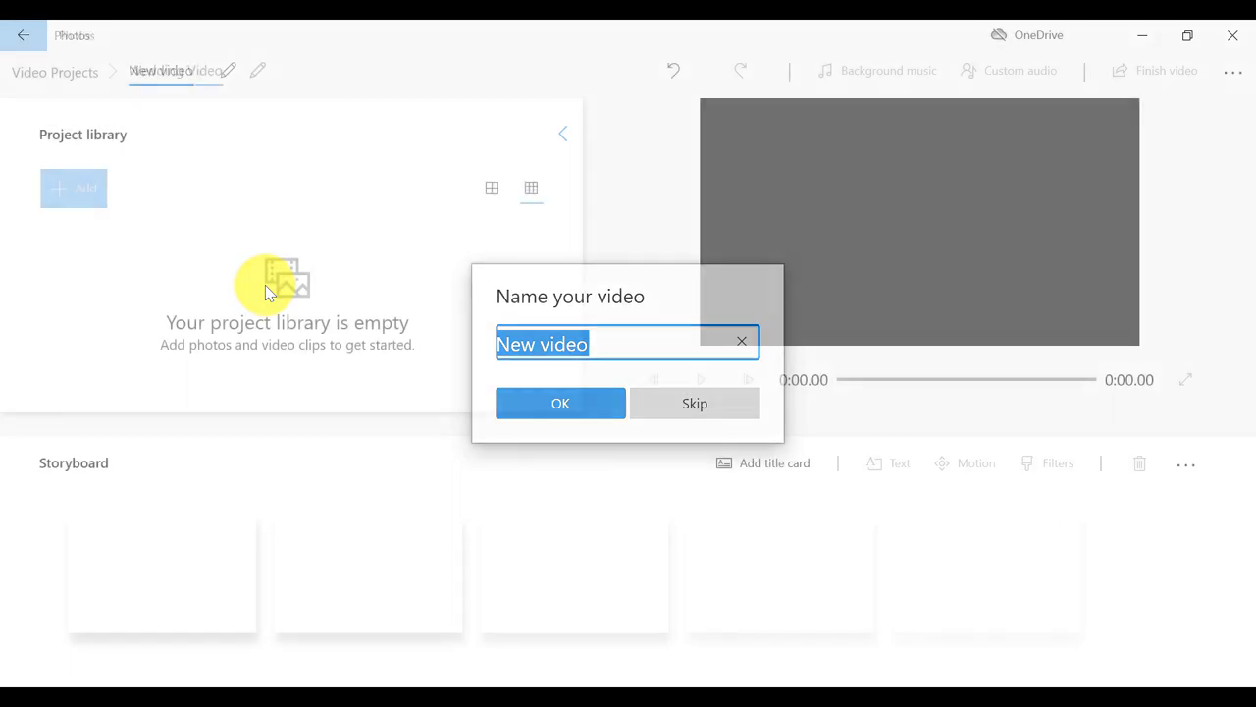
pyautogui.write('Wedding Video')
pyautogui.press('Return')
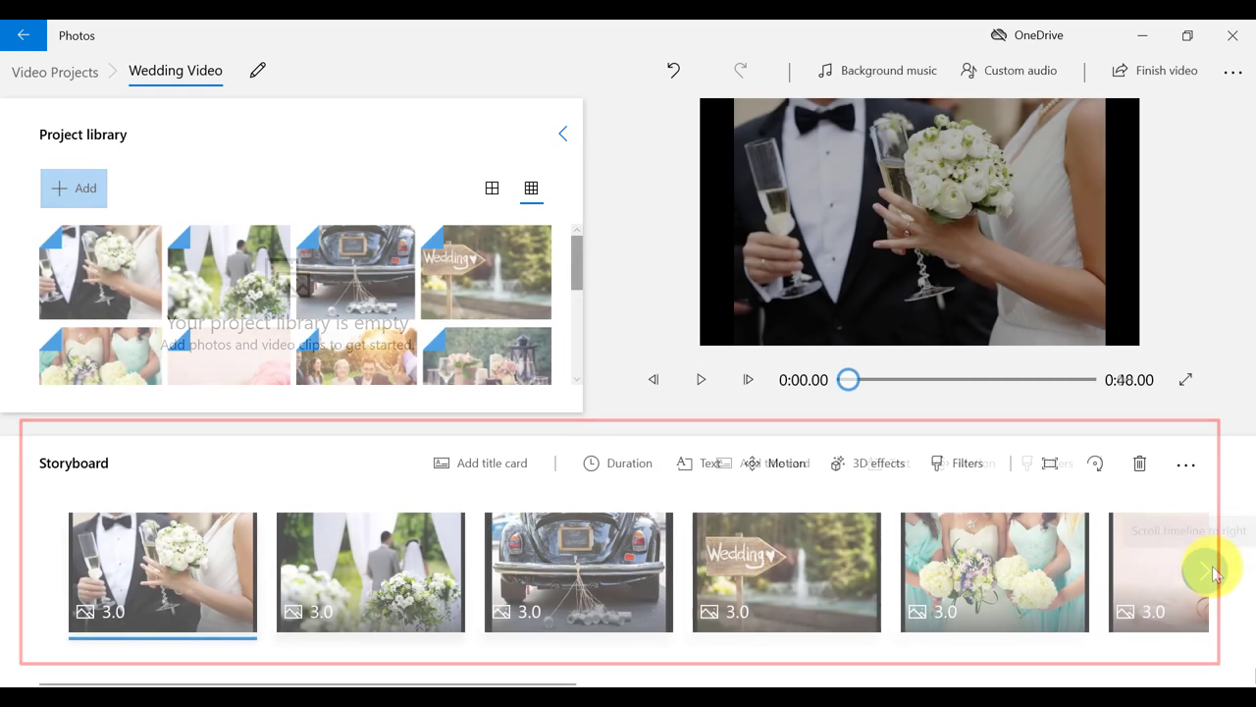
pyautogui.click(1206, 569)
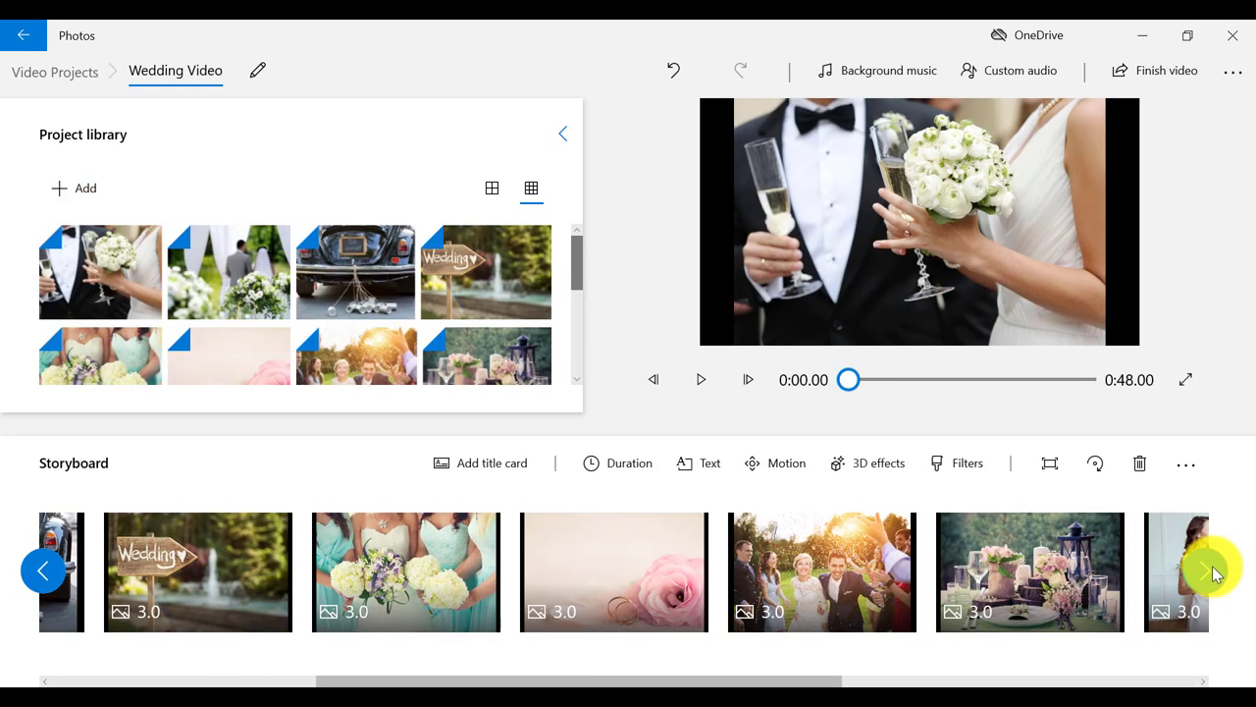
pyautogui.click(1207, 569)
pyautogui.click(1207, 569)
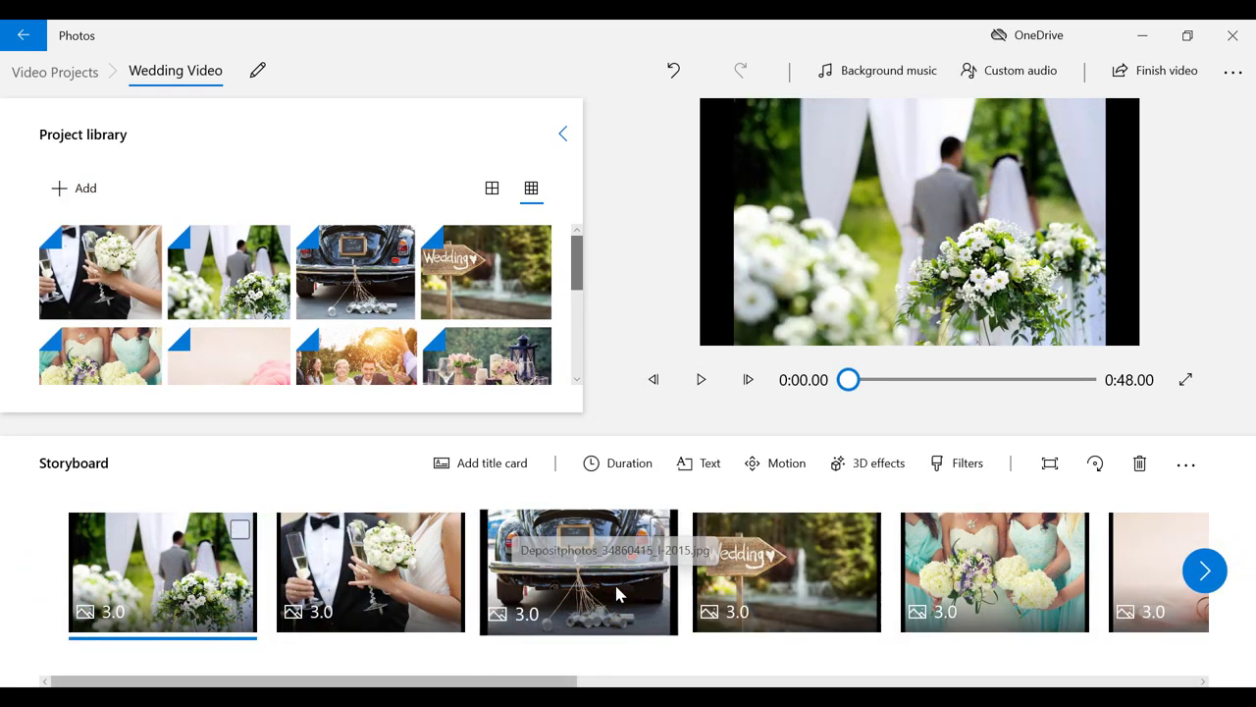
pyautogui.moveTo(618, 592); pyautogui.dragTo(140, 593)
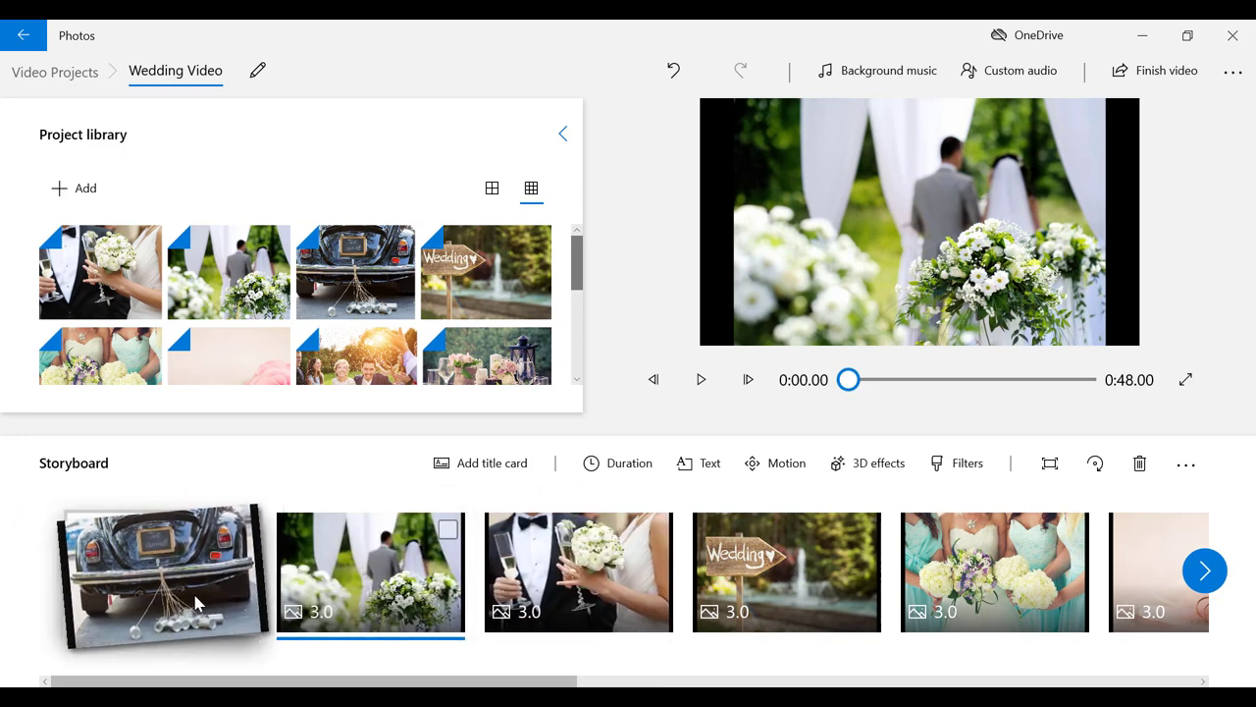
pyautogui.moveTo(196, 603); pyautogui.dragTo(231, 556)
pyautogui.moveTo(776, 579); pyautogui.dragTo(392, 586)
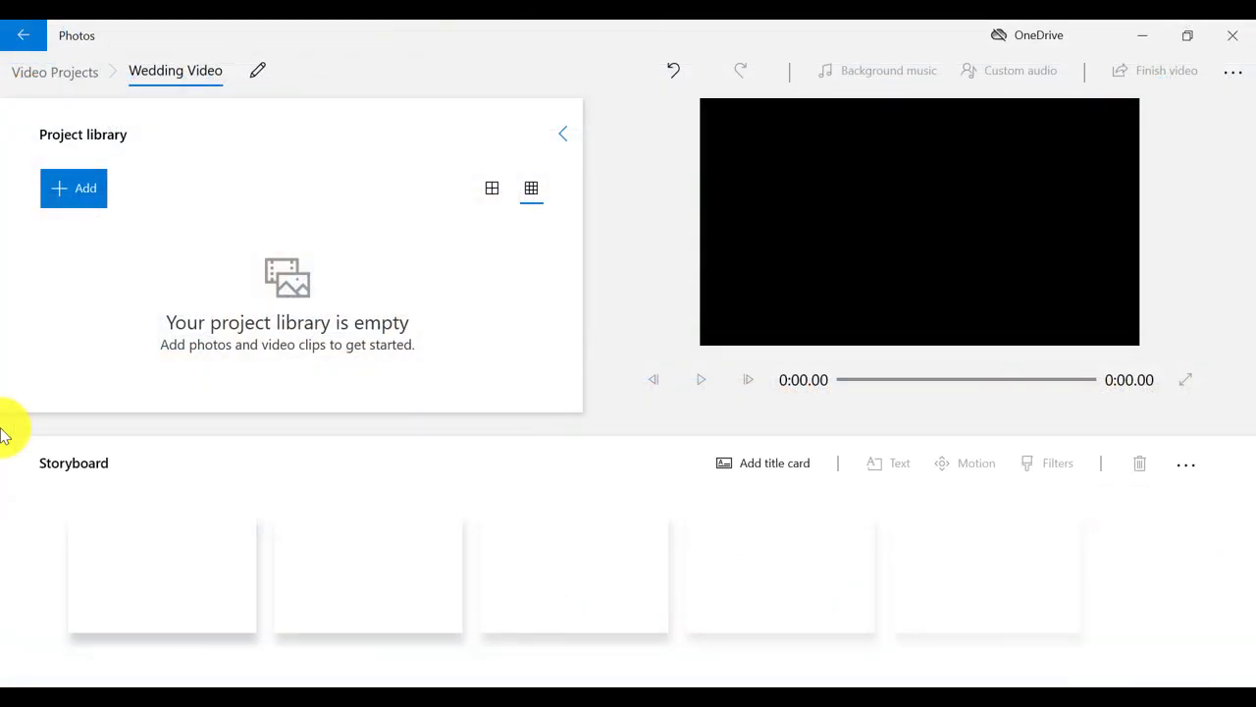
# Import the wedding photos and clips from this PC and place them all in the storyboard
pyautogui.click(58, 194)
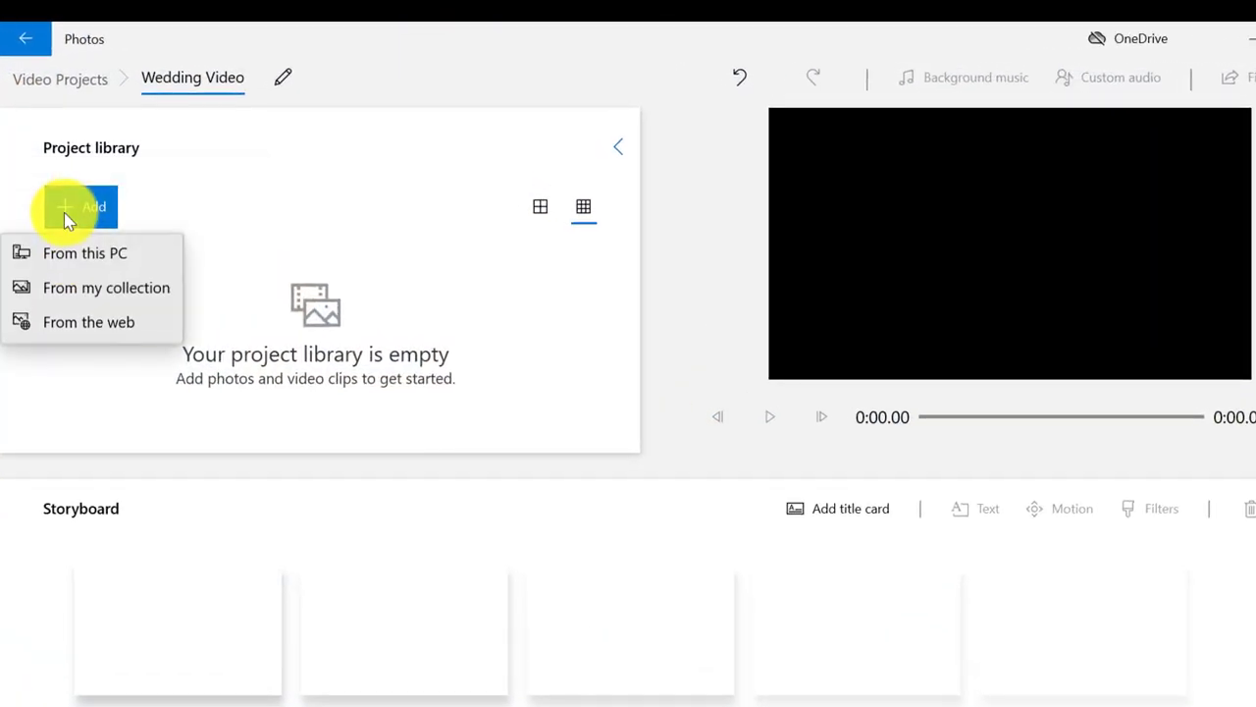
pyautogui.click(148, 257)
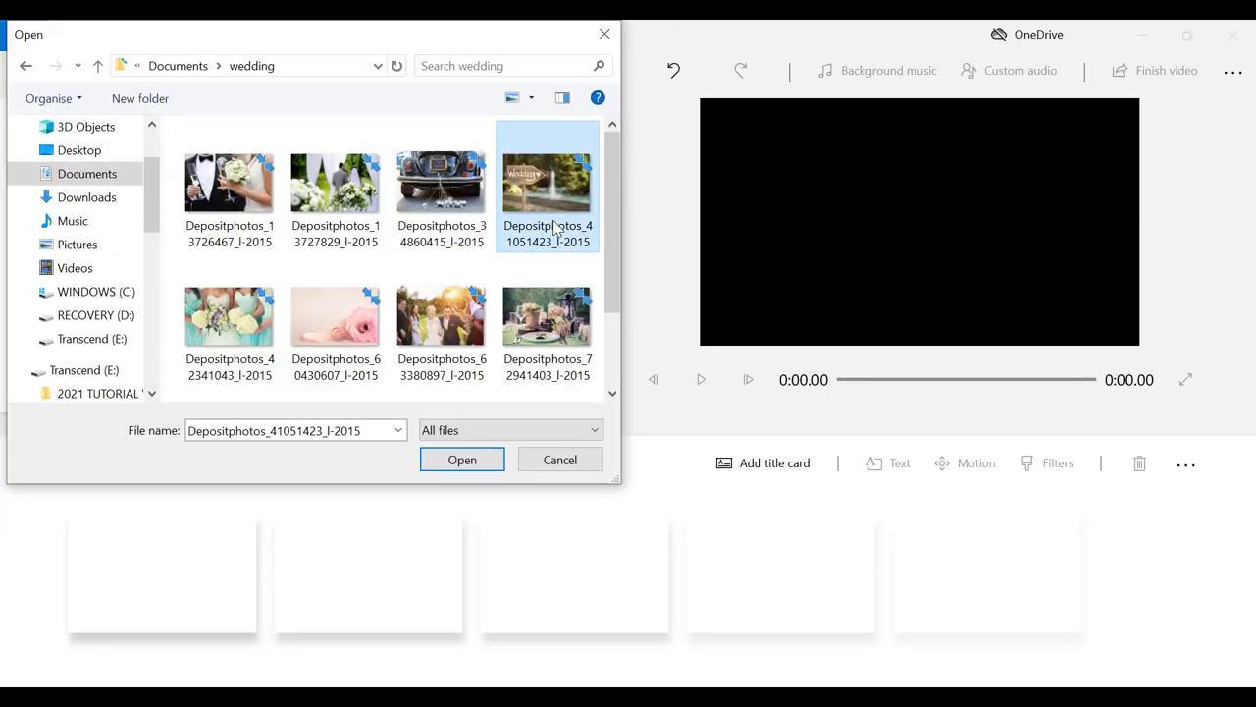
pyautogui.scroll(-1, 613, 246)
pyautogui.moveTo(173, 253); pyautogui.dragTo(427, 356)
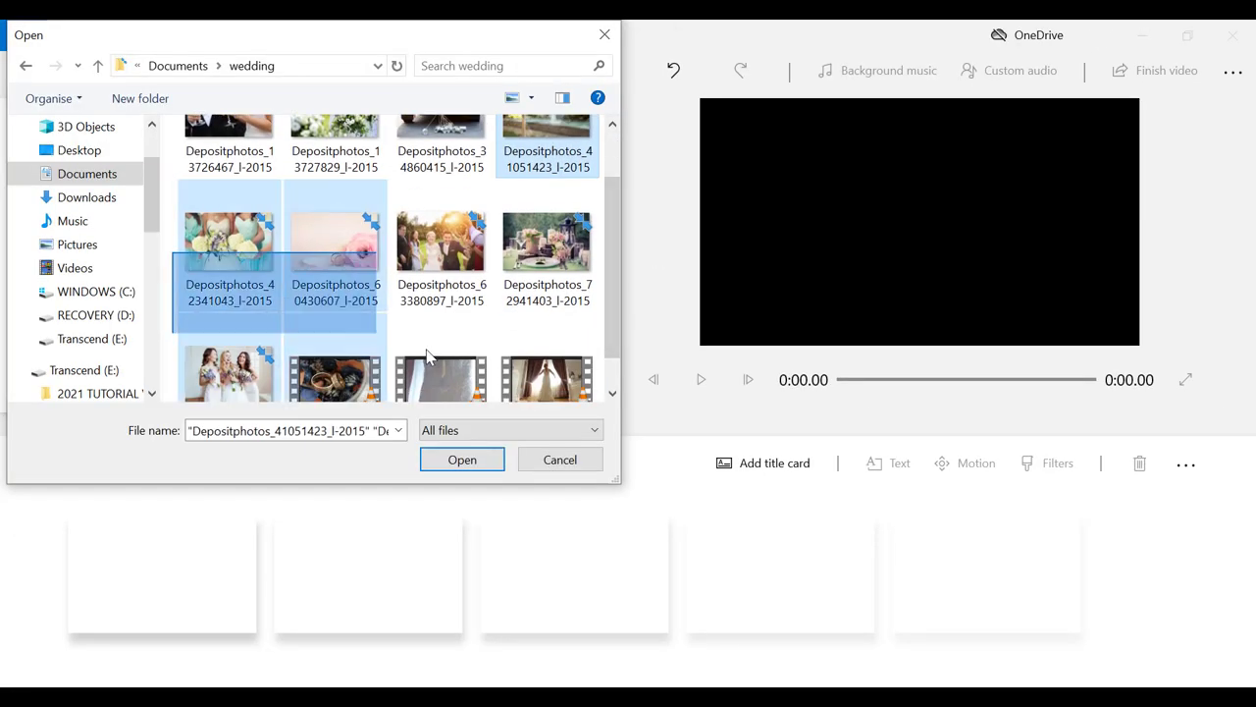
pyautogui.click(453, 467)
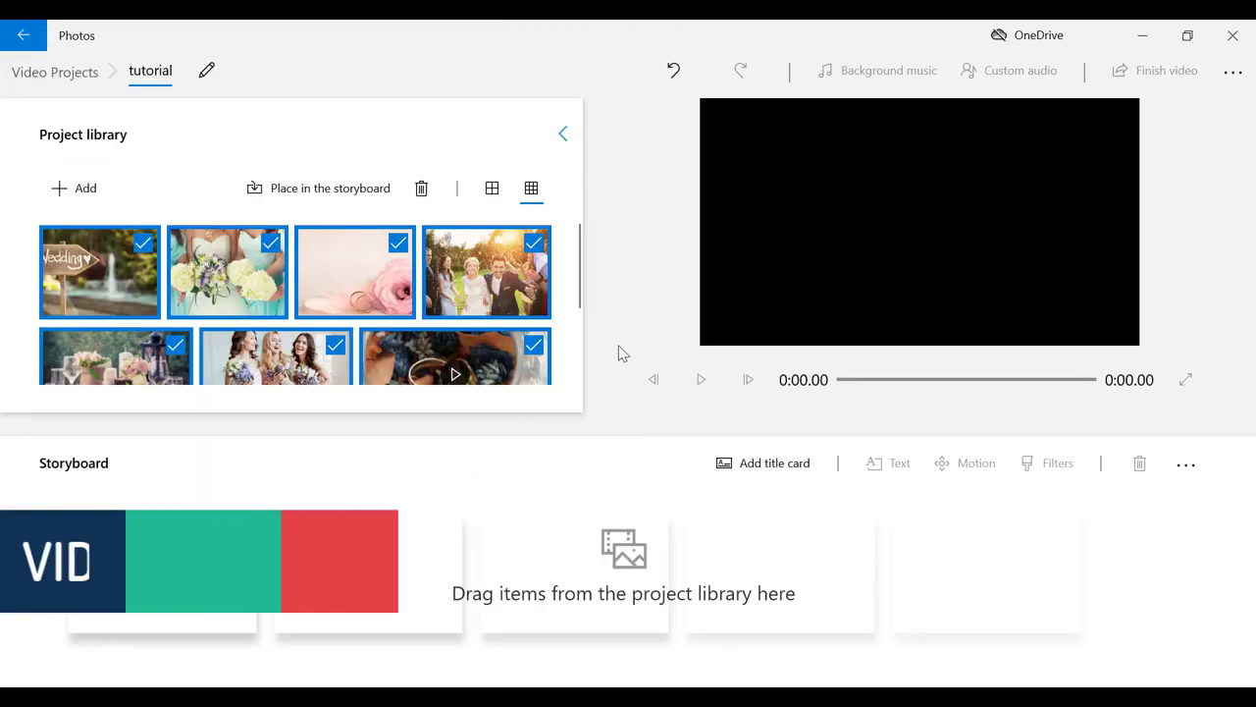
pyautogui.moveTo(577, 282)
pyautogui.mouseDown()
pyautogui.moveTo(589, 359)
pyautogui.moveTo(572, 271)
pyautogui.mouseUp()
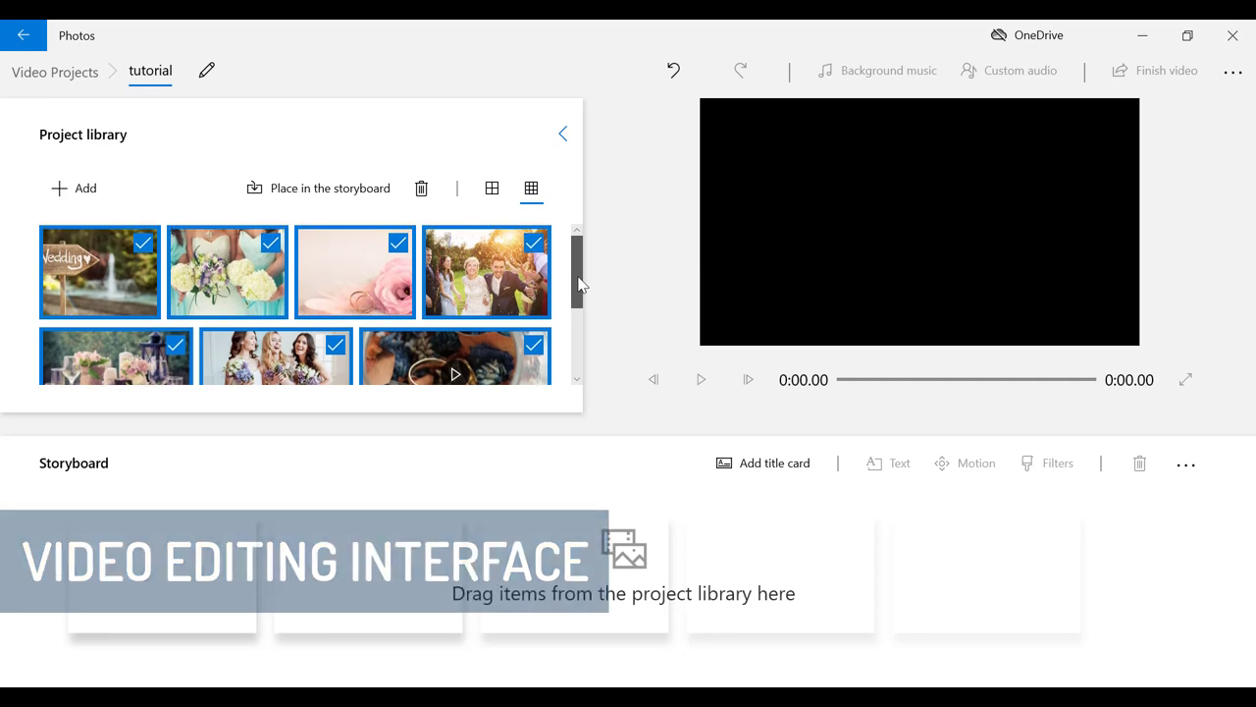
pyautogui.click(355, 188)
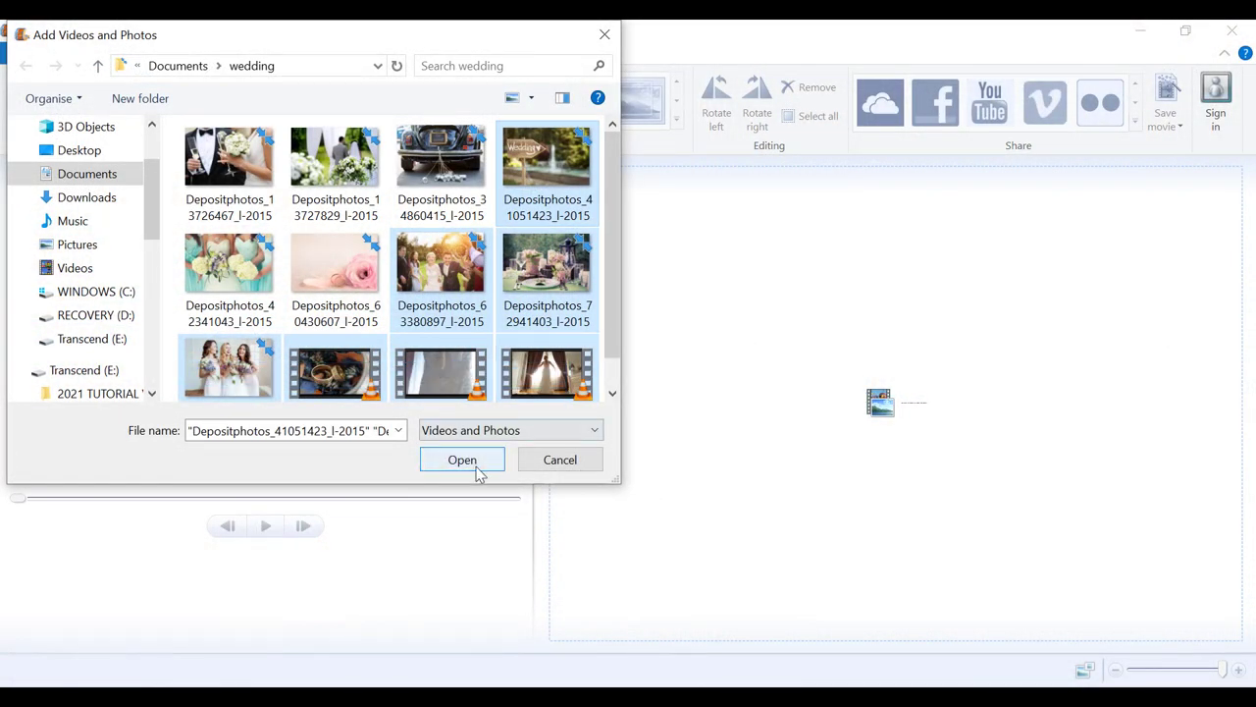
# Add the selected wedding photos and videos to the Movie Maker storyboard
pyautogui.click(462, 460)
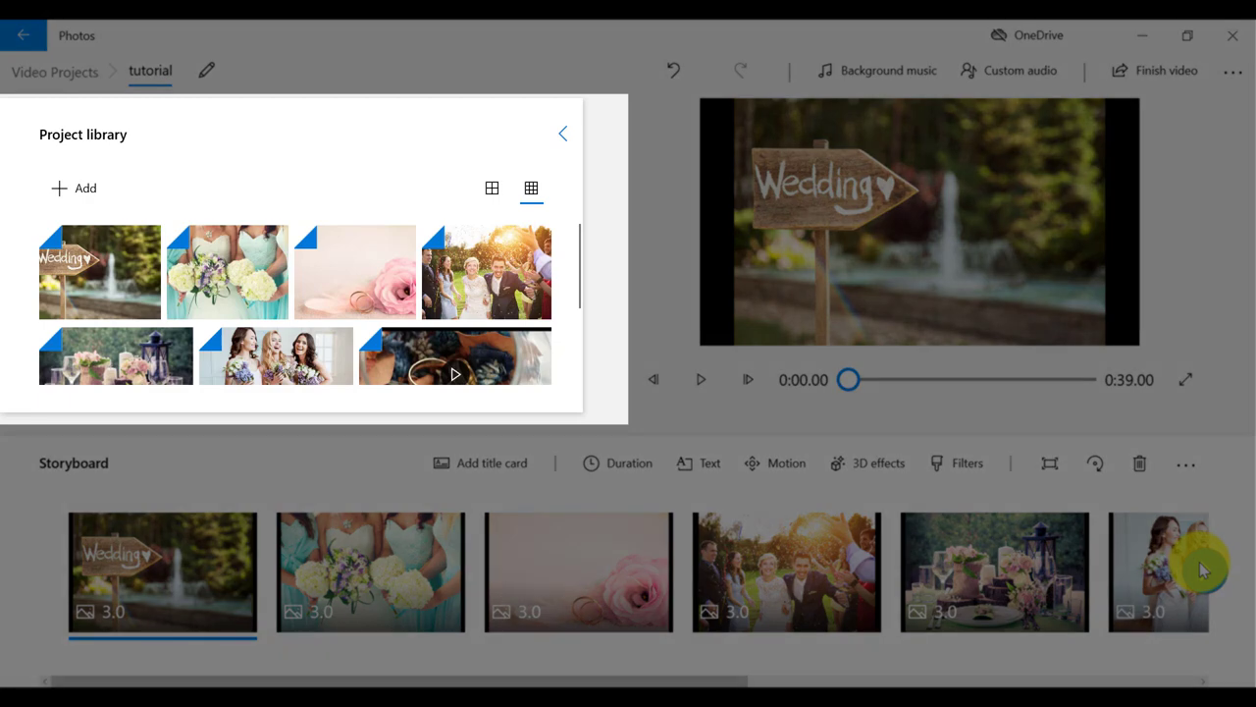
pyautogui.click(1205, 571)
pyautogui.click(1205, 570)
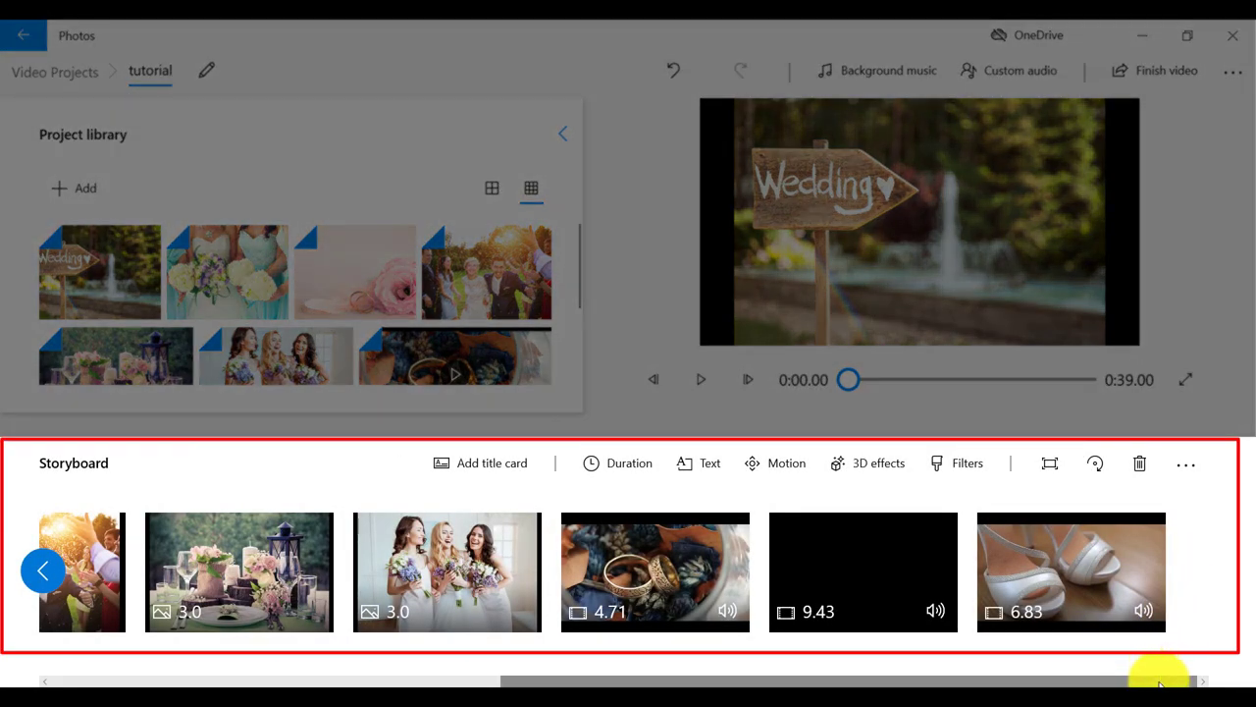
pyautogui.moveTo(1159, 684); pyautogui.dragTo(702, 677)
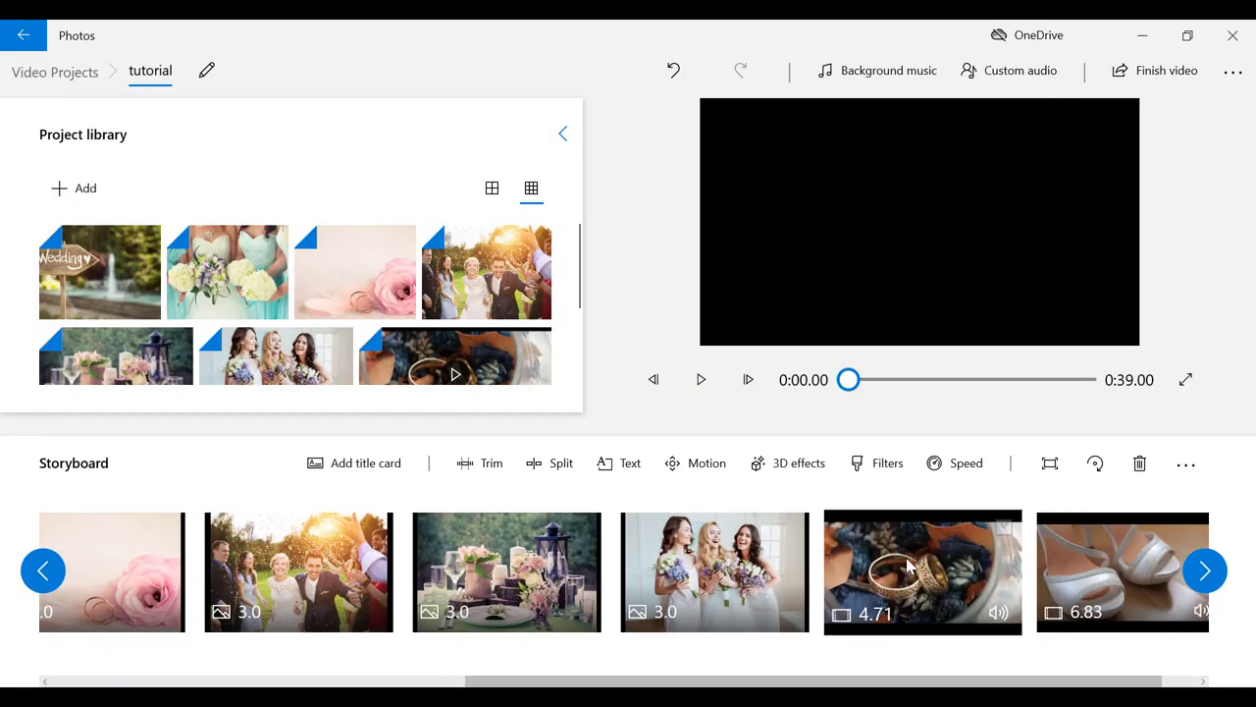
pyautogui.moveTo(909, 567); pyautogui.dragTo(410, 601)
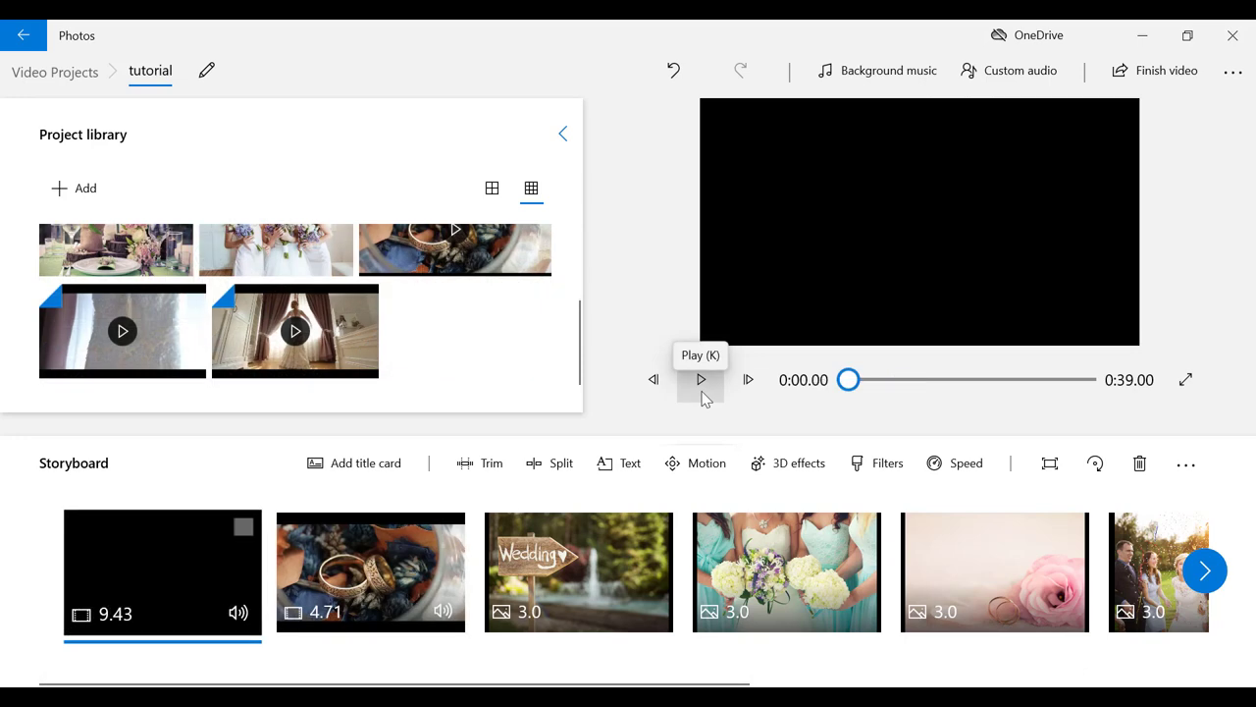
pyautogui.click(702, 387)
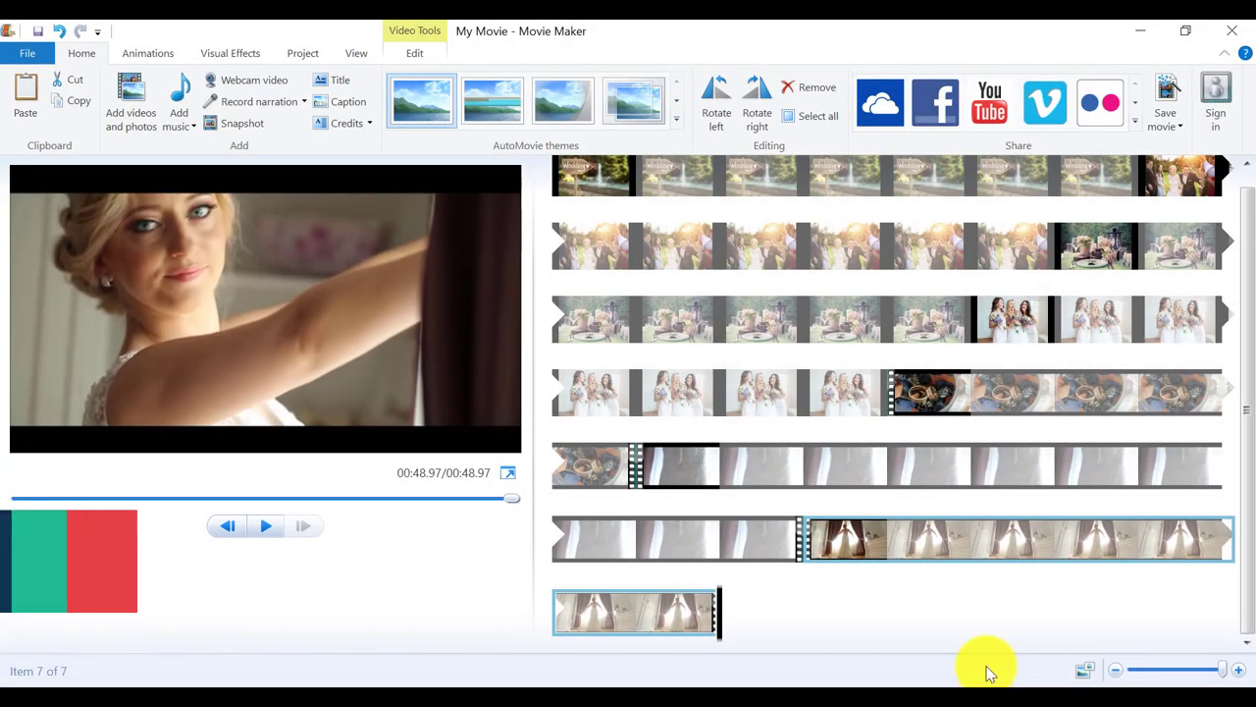
# Split the rings clip in the fourth row at 00:28.97
pyautogui.click(910, 407)
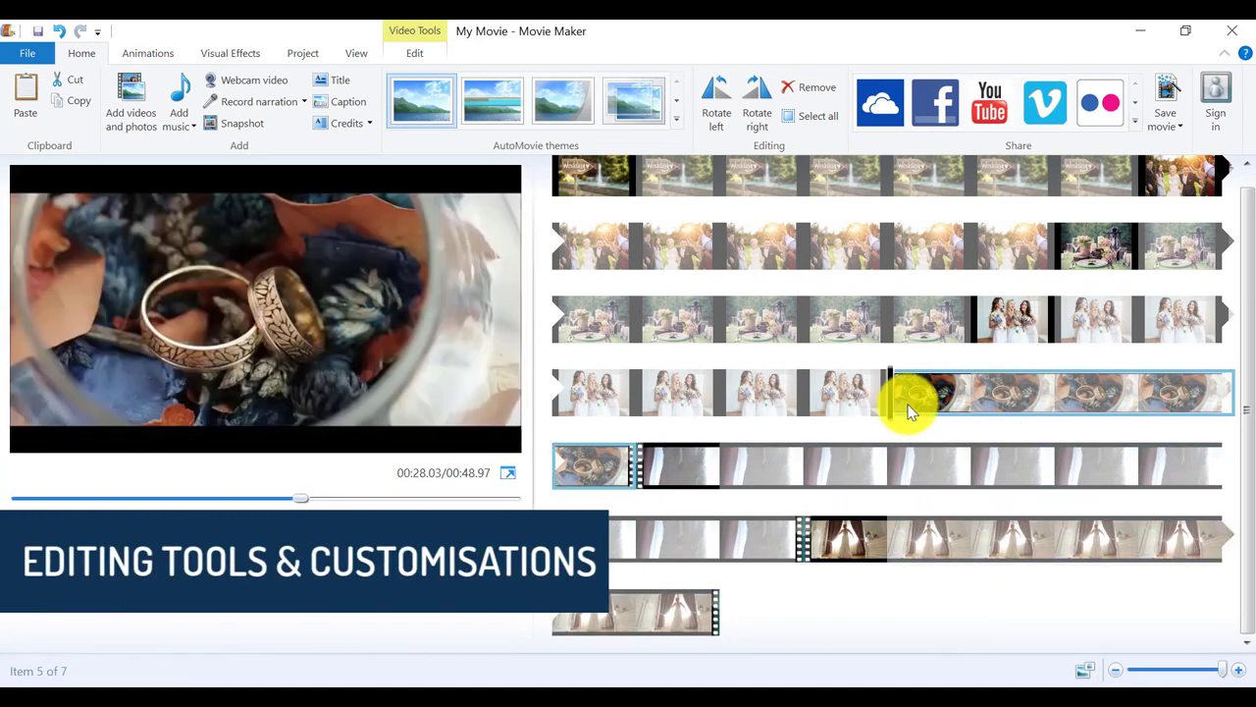
pyautogui.moveTo(907, 419); pyautogui.dragTo(971, 413)
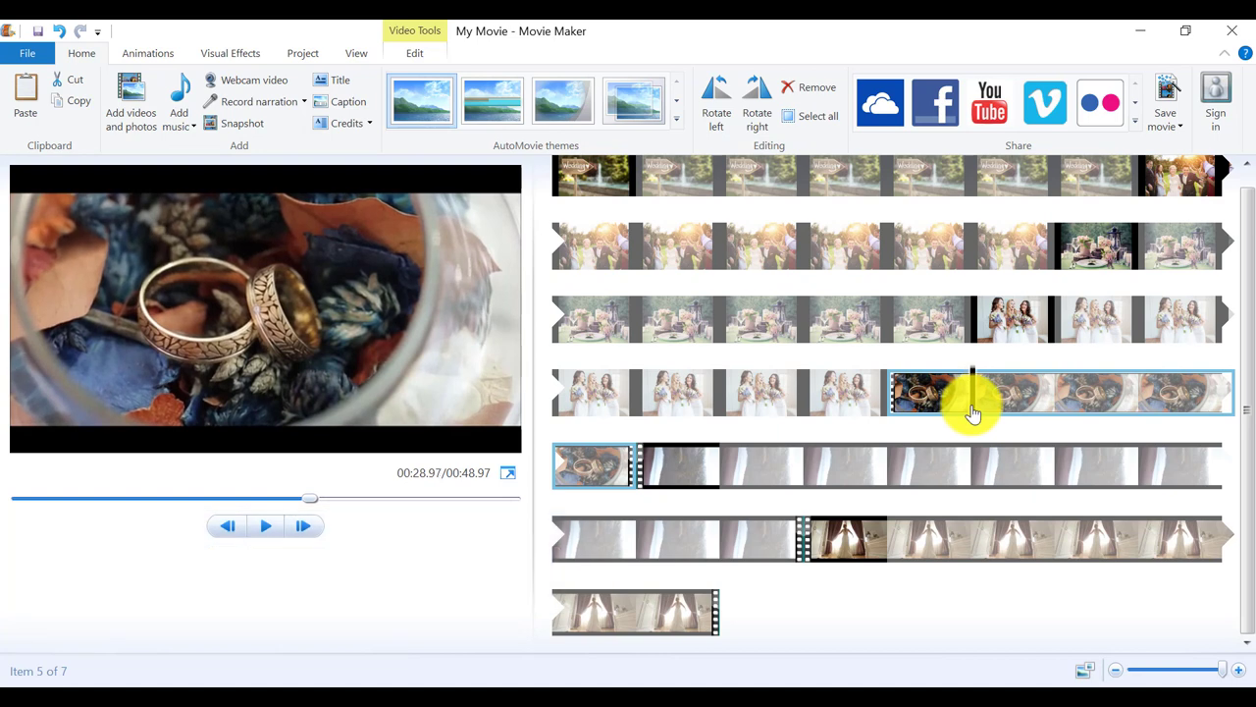
pyautogui.click(412, 51)
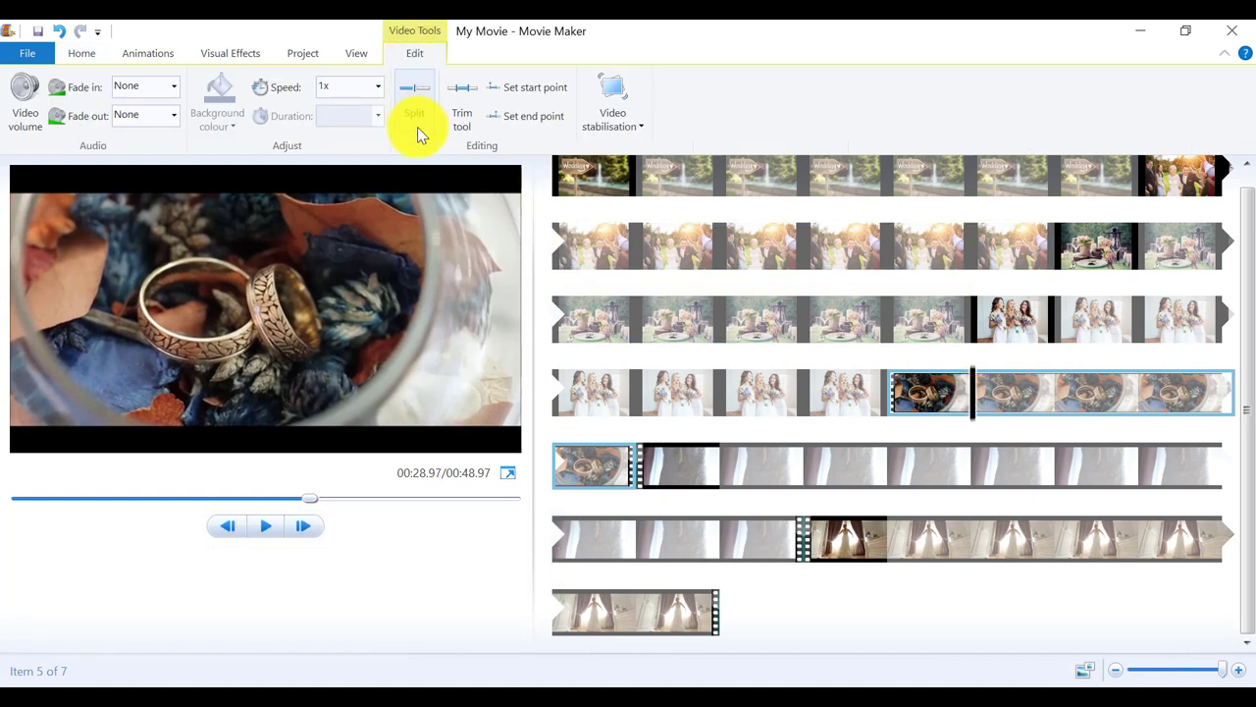
pyautogui.moveTo(889, 412); pyautogui.dragTo(972, 413)
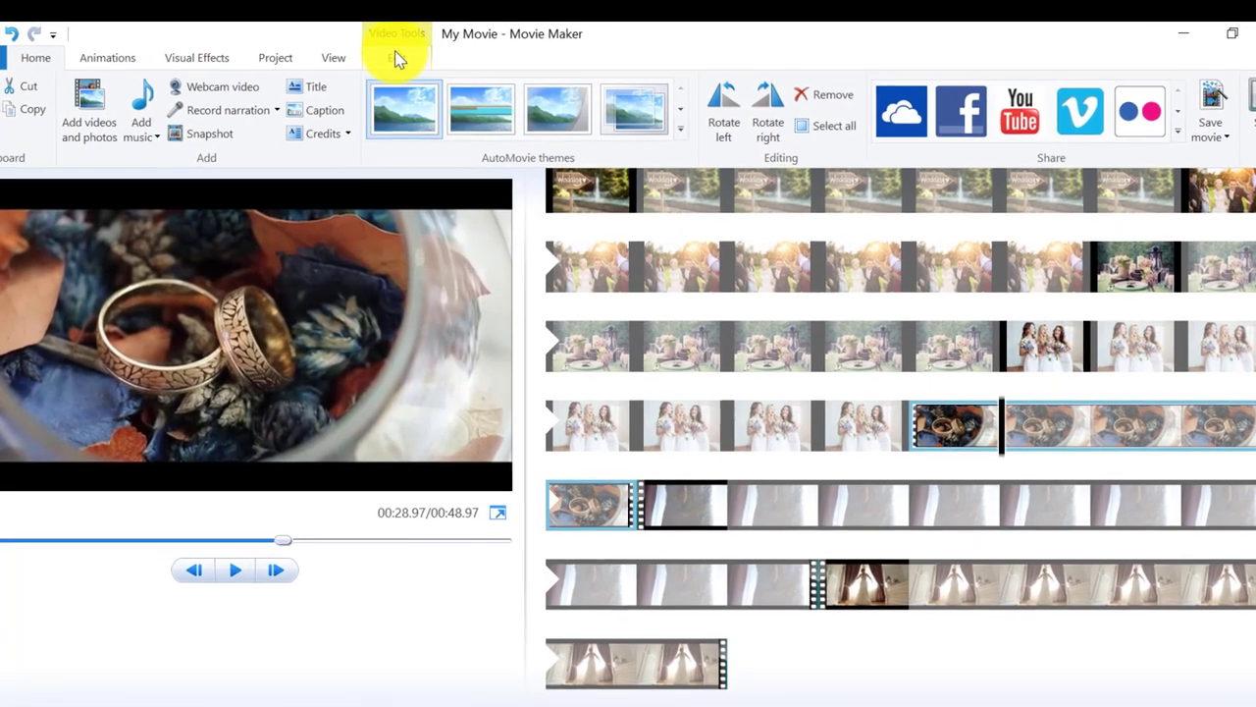
pyautogui.click(415, 53)
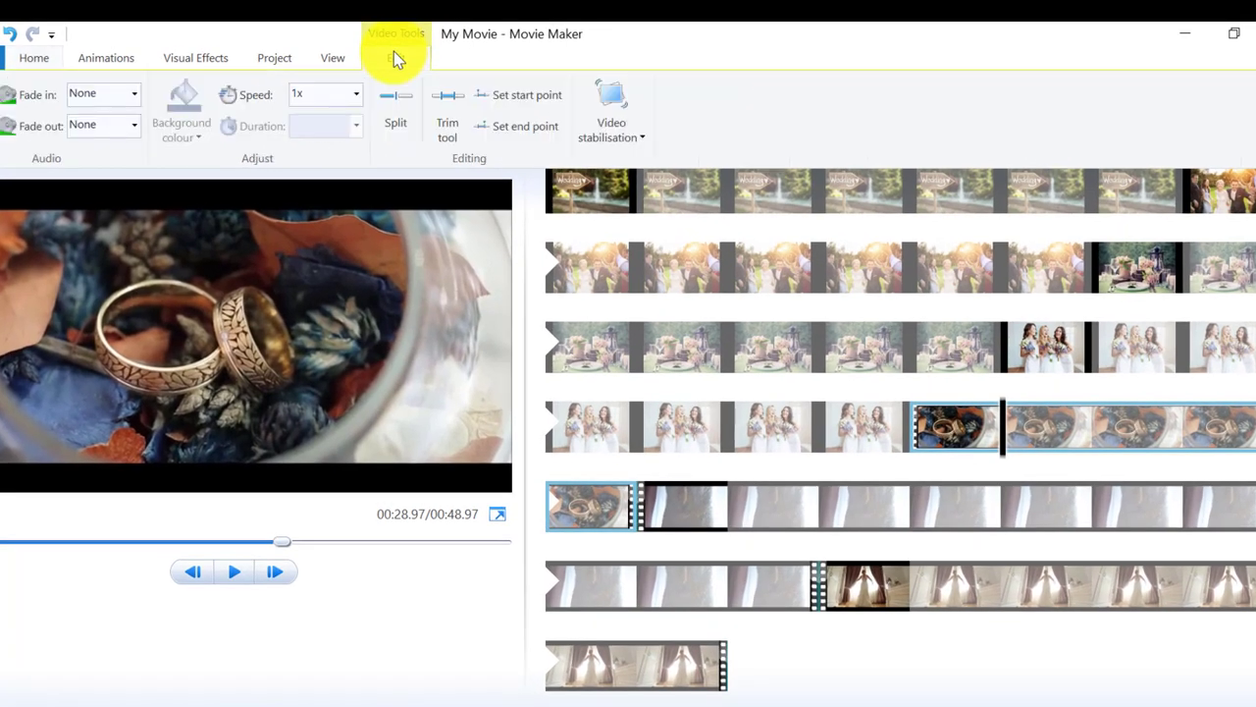
pyautogui.click(398, 145)
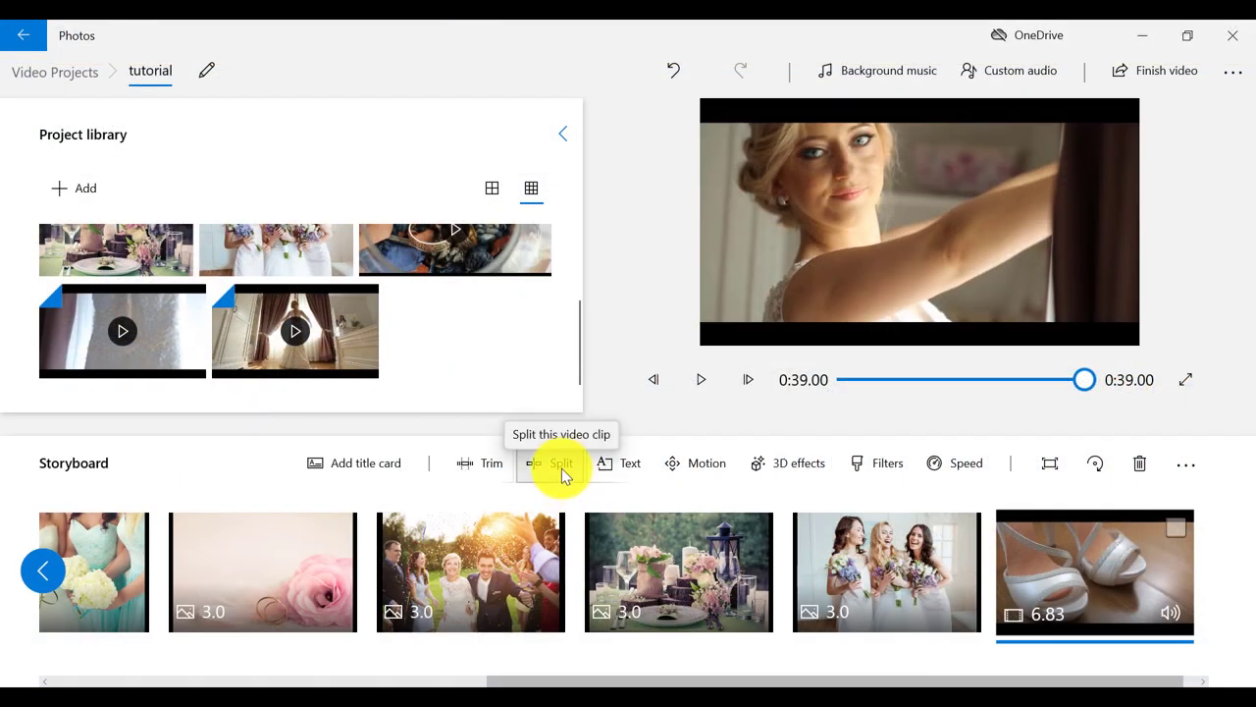
# Split the 6.83-second final clip at 0:03.10 into 3.1 s and 3.73 s pieces
pyautogui.click(562, 468)
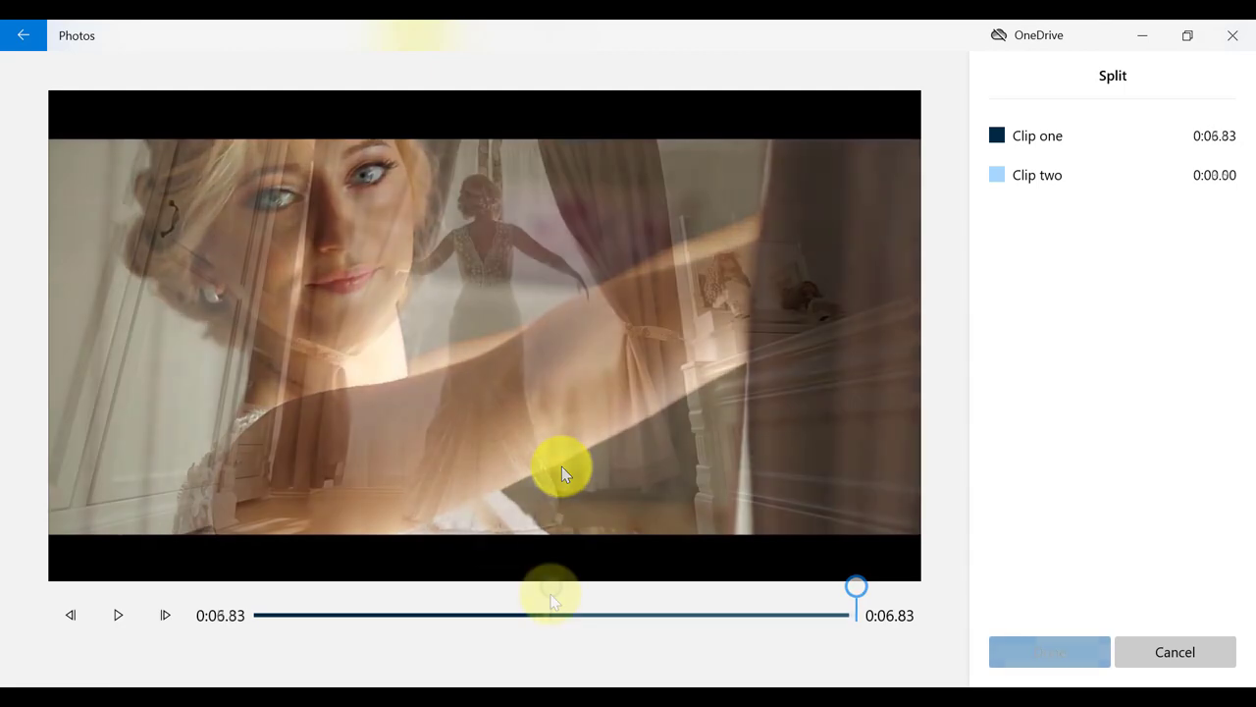
pyautogui.click(542, 595)
pyautogui.moveTo(541, 594); pyautogui.dragTo(529, 593)
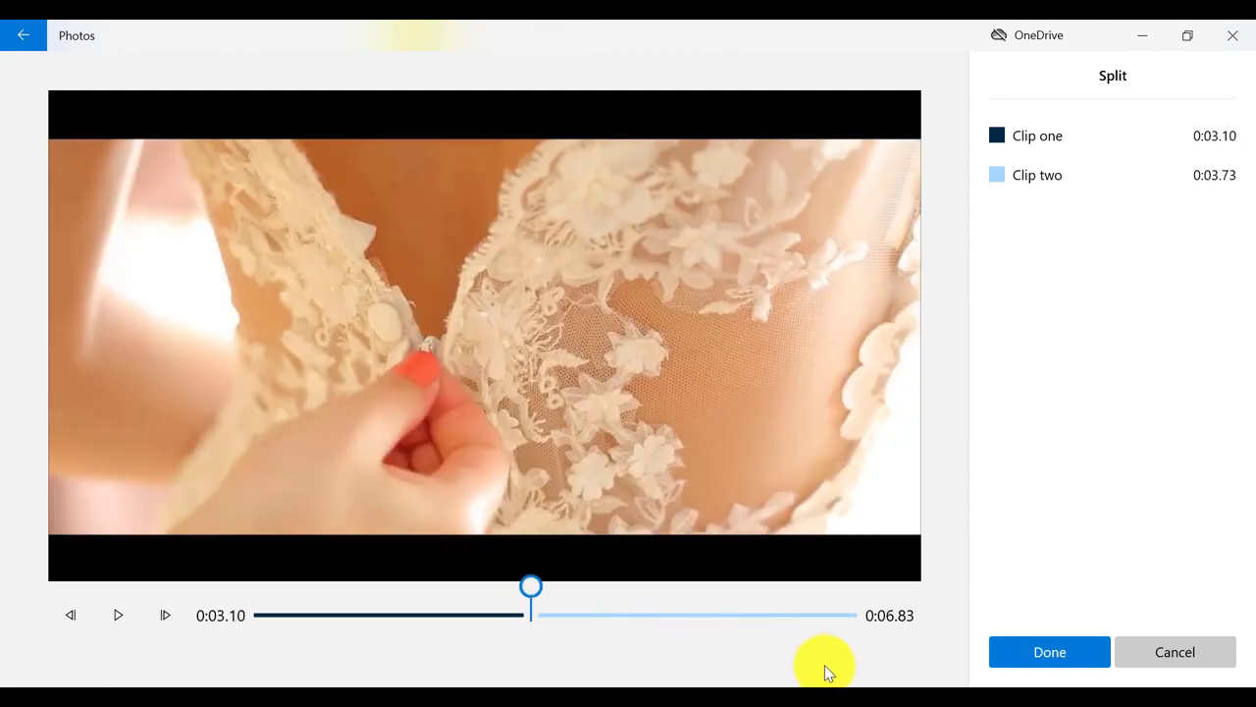
pyautogui.click(1023, 652)
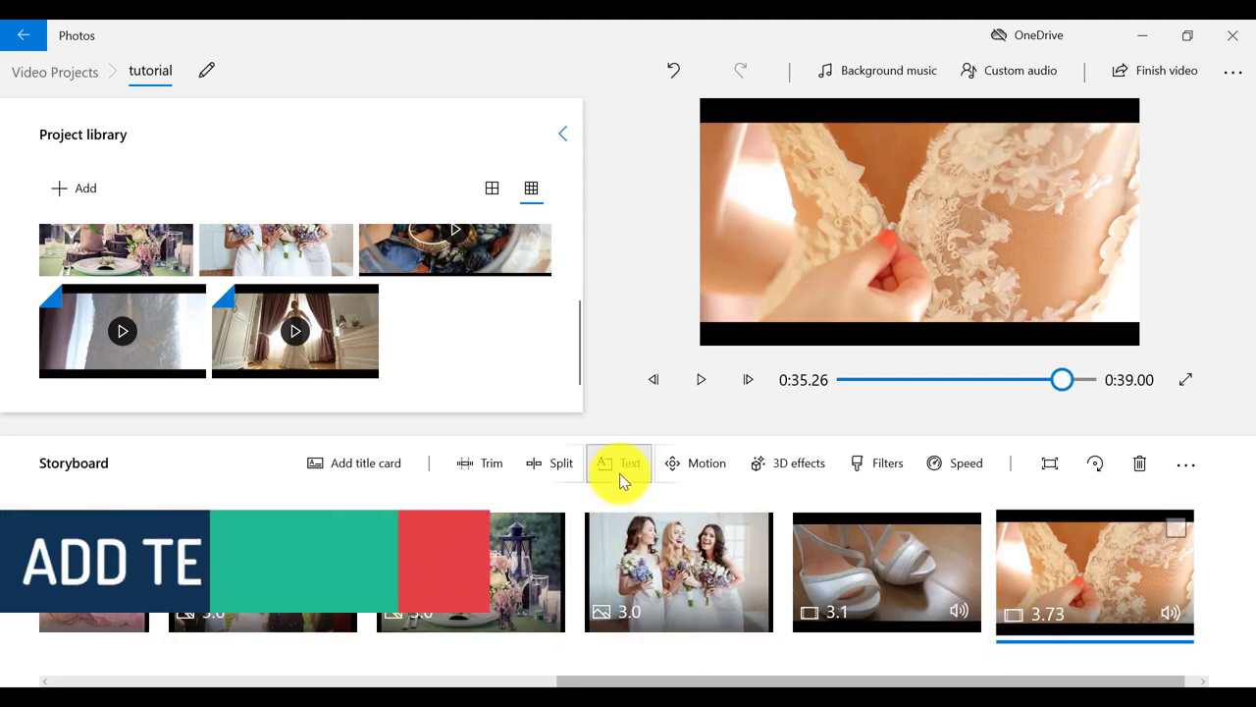
# Start adding text to the second, 3.73-second piece
pyautogui.click(619, 463)
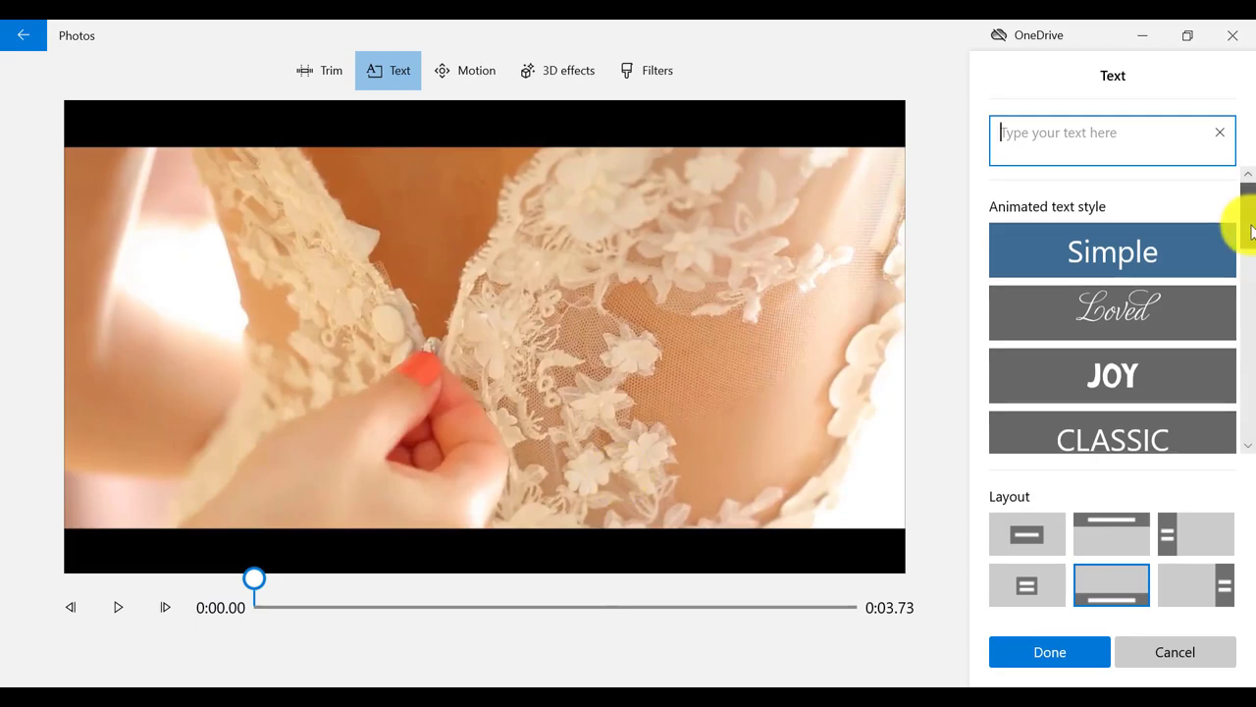
pyautogui.scroll(-2, 1245, 231)
pyautogui.scroll(-2, 1246, 245)
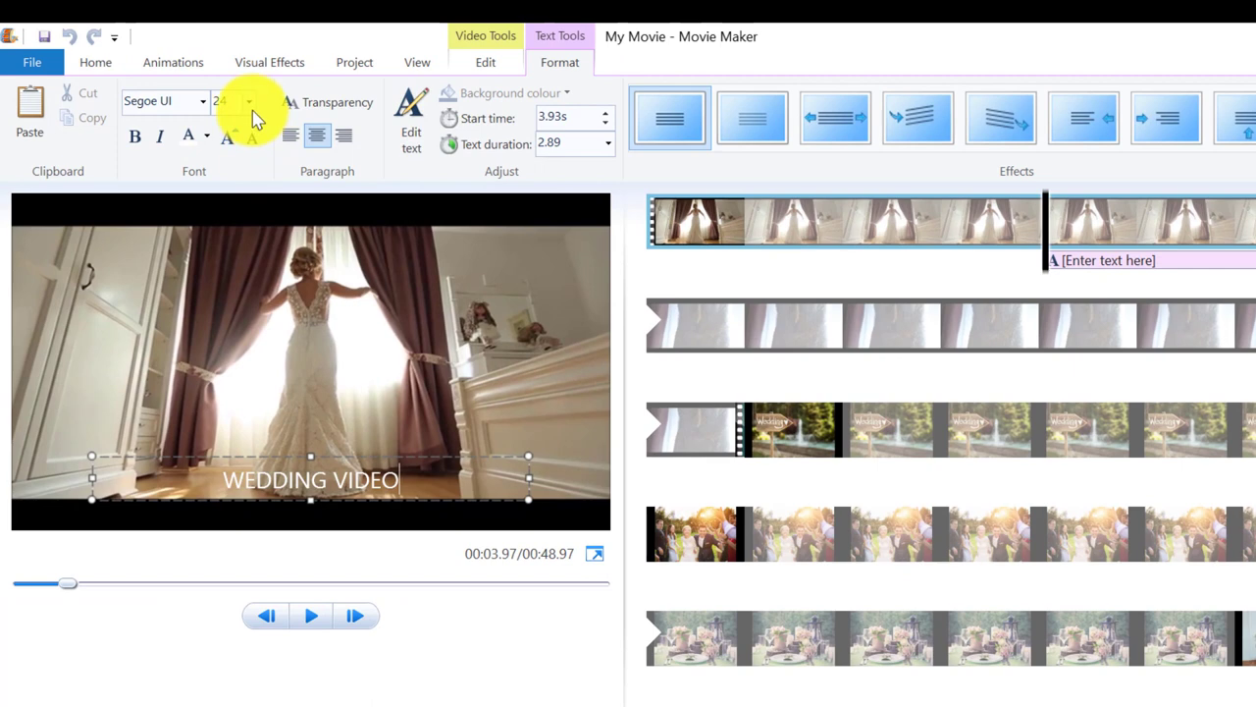
# Enlarge the WEDDING VIDEO caption font, move it higher in the frame, and add an animated effect
pyautogui.click(251, 106)
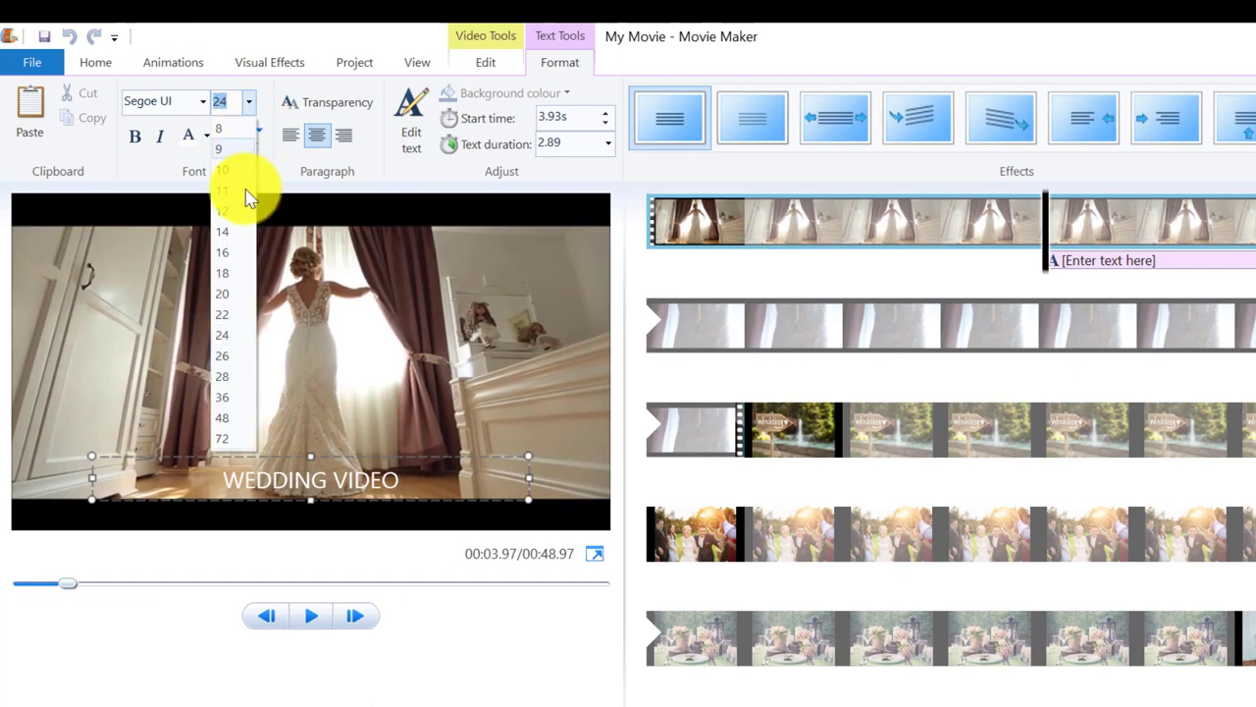
pyautogui.click(232, 397)
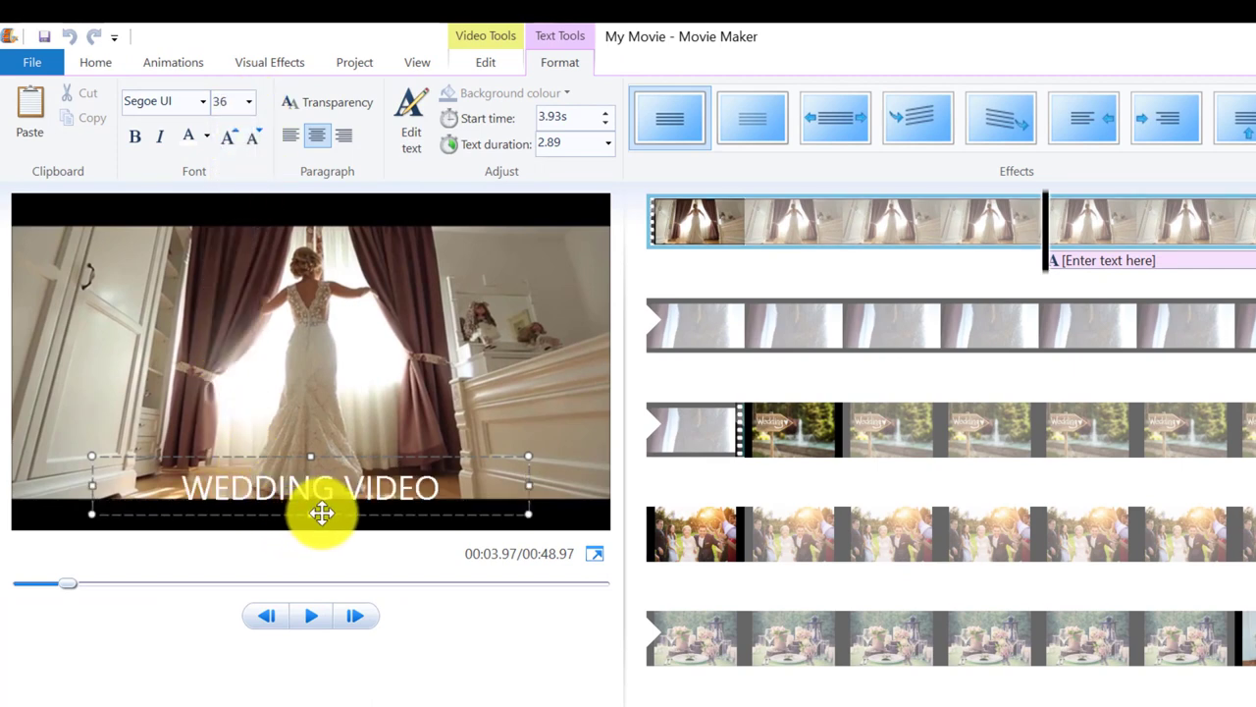
pyautogui.moveTo(329, 510); pyautogui.dragTo(323, 426)
pyautogui.click(662, 110)
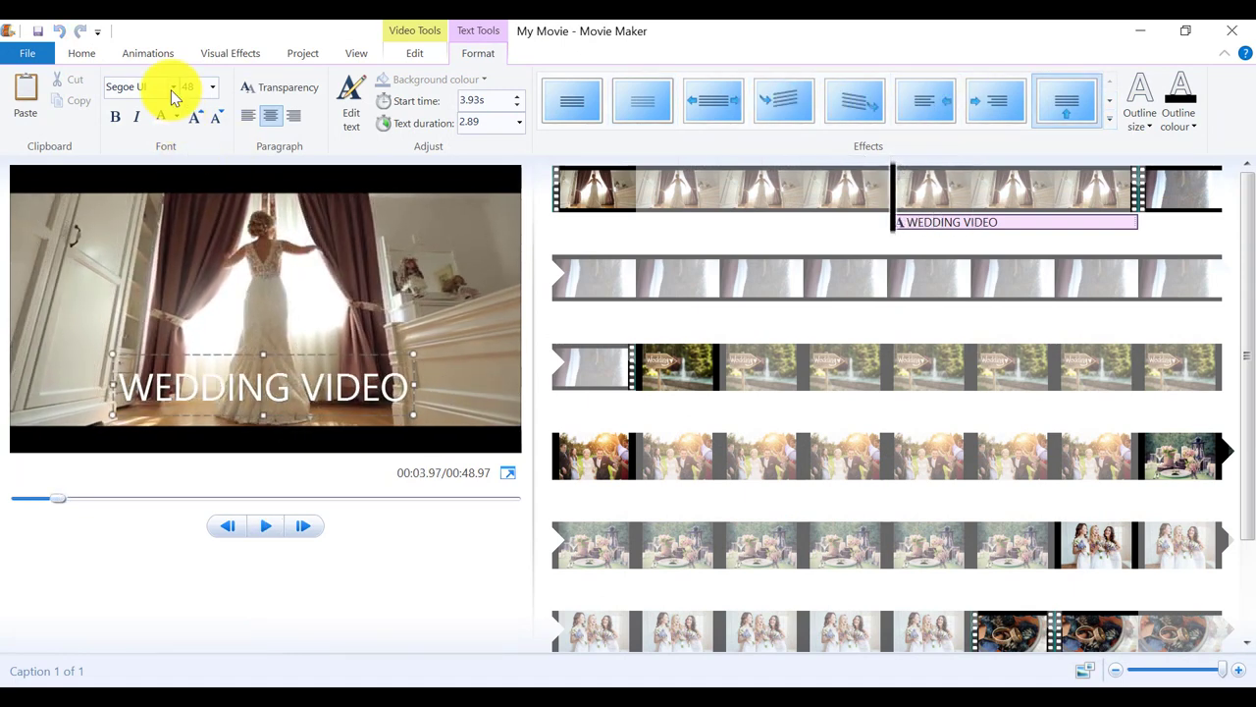
pyautogui.click(170, 90)
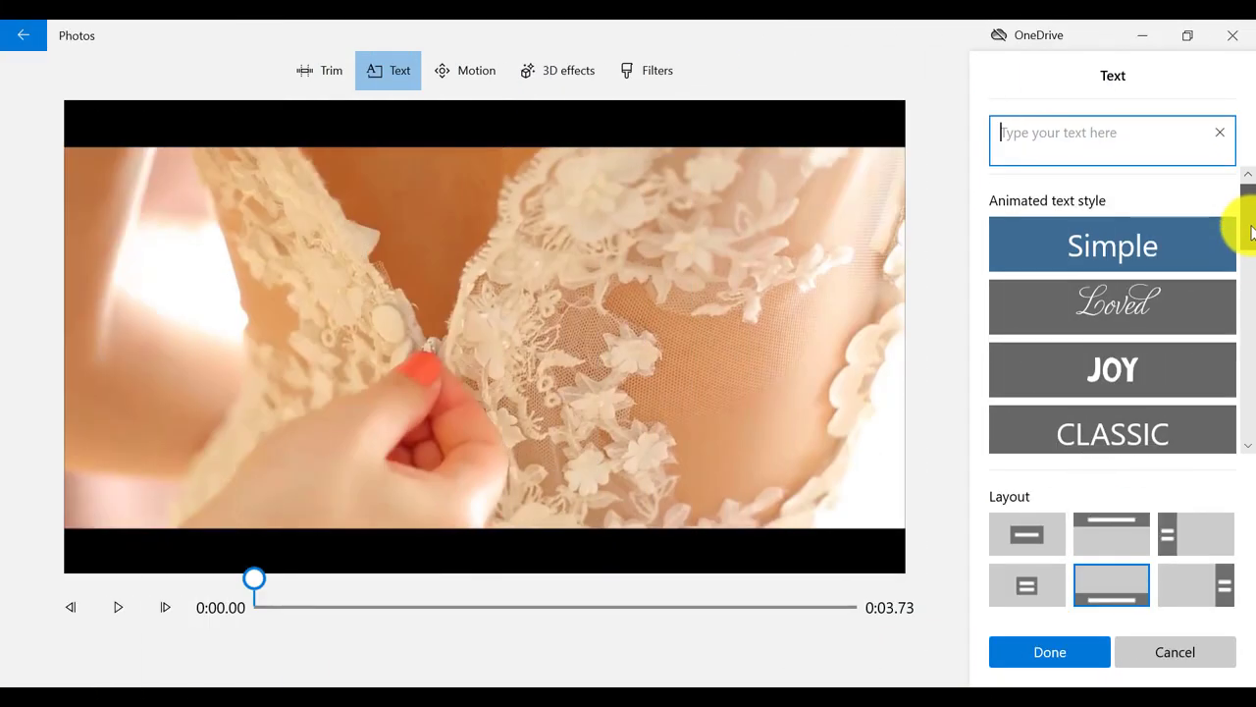
pyautogui.moveTo(1250, 232); pyautogui.dragTo(1252, 253)
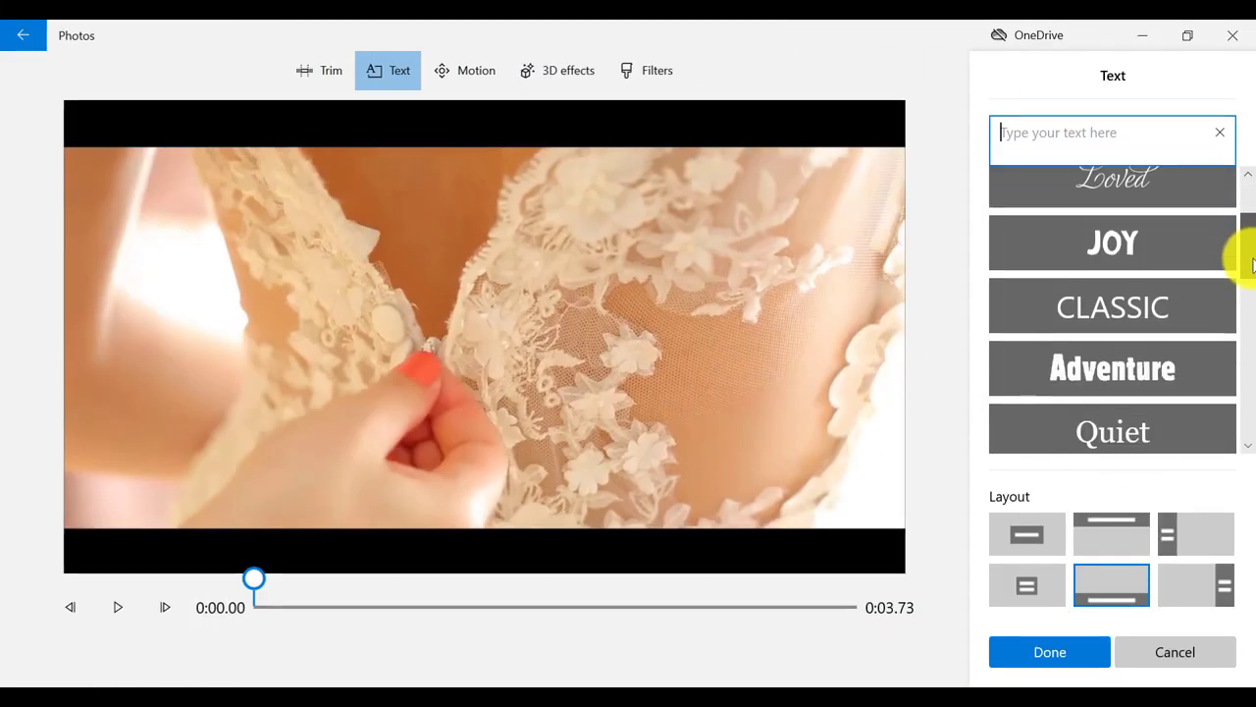
pyautogui.moveTo(1253, 263); pyautogui.dragTo(1254, 294)
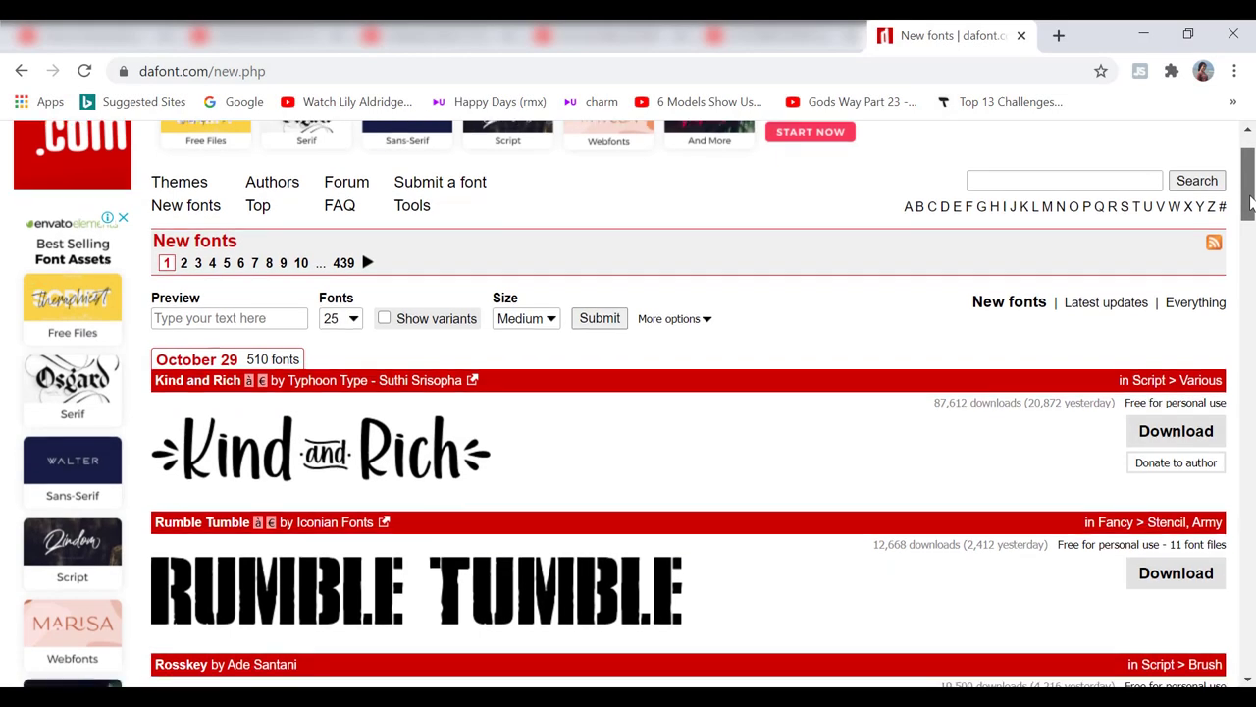
pyautogui.scroll(-2, 1251, 214)
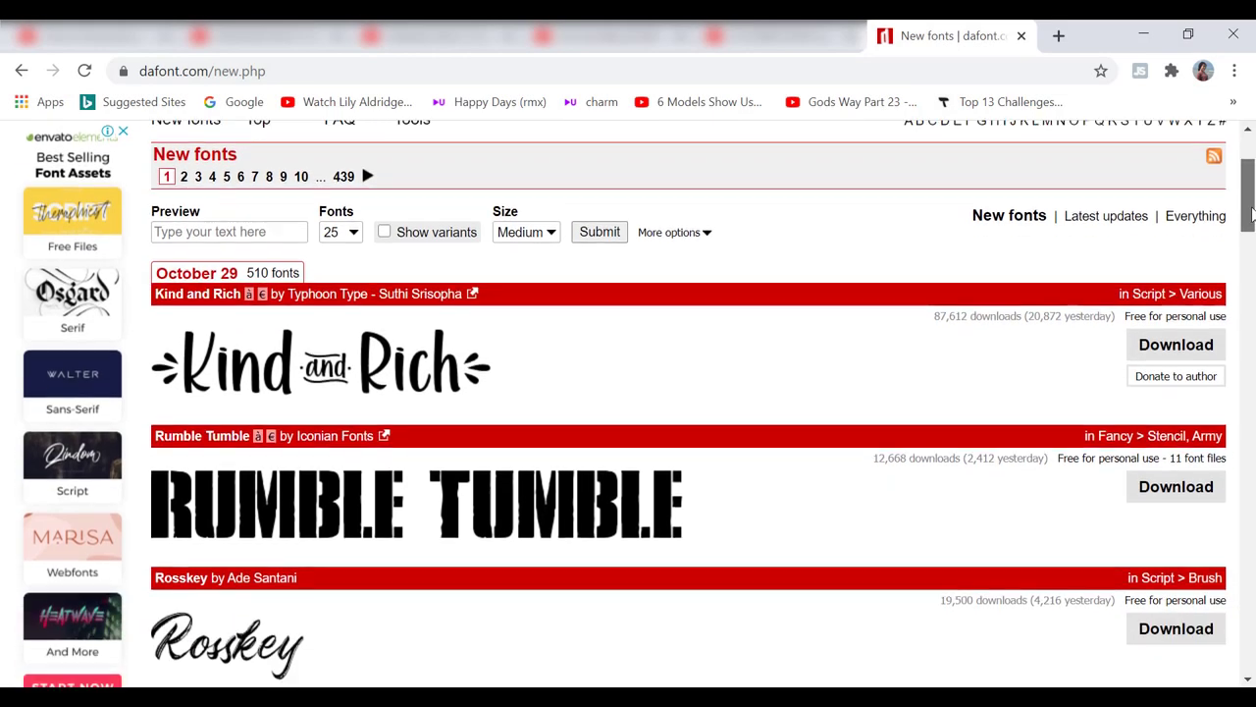
pyautogui.moveTo(1252, 214); pyautogui.dragTo(1252, 286)
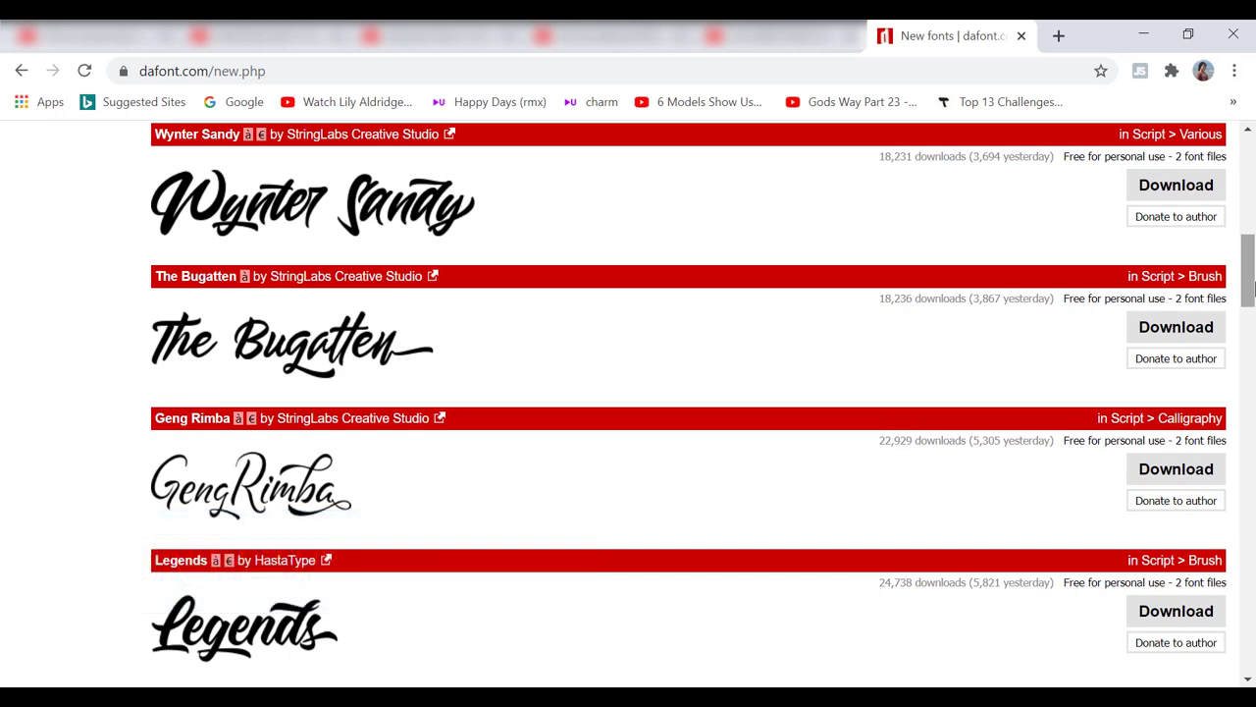
pyautogui.moveTo(1253, 284); pyautogui.dragTo(1251, 194)
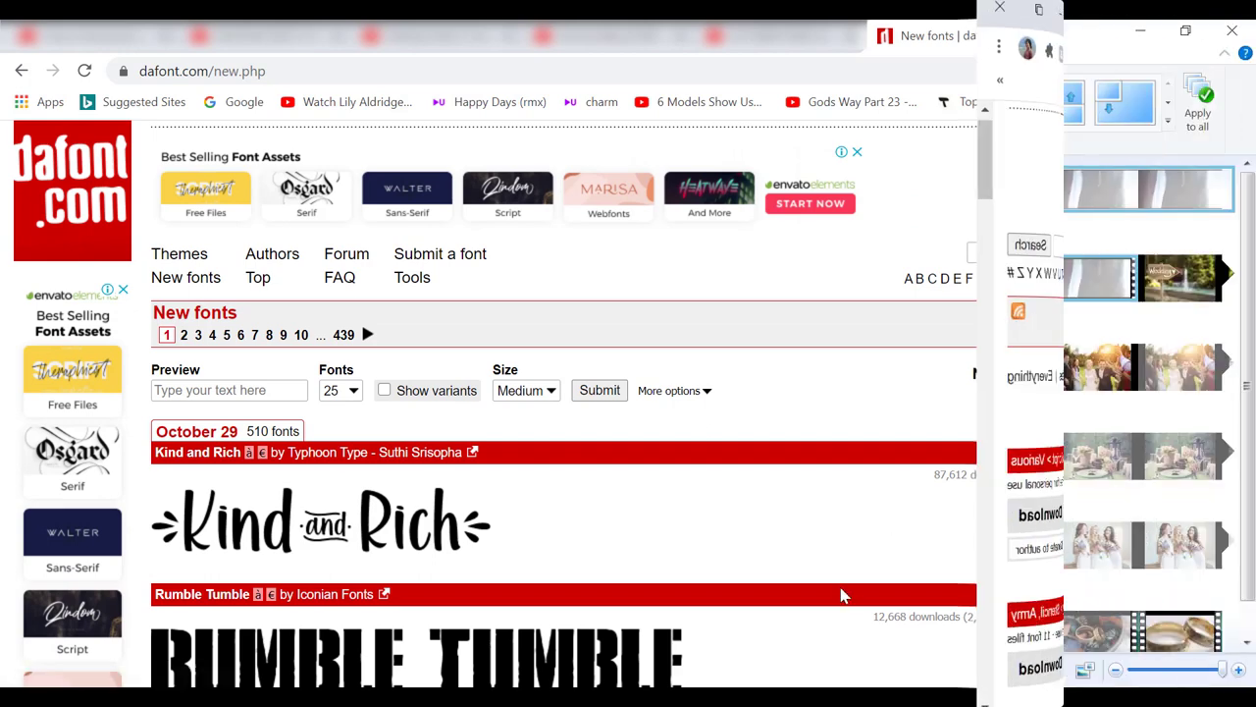
pyautogui.click(271, 528)
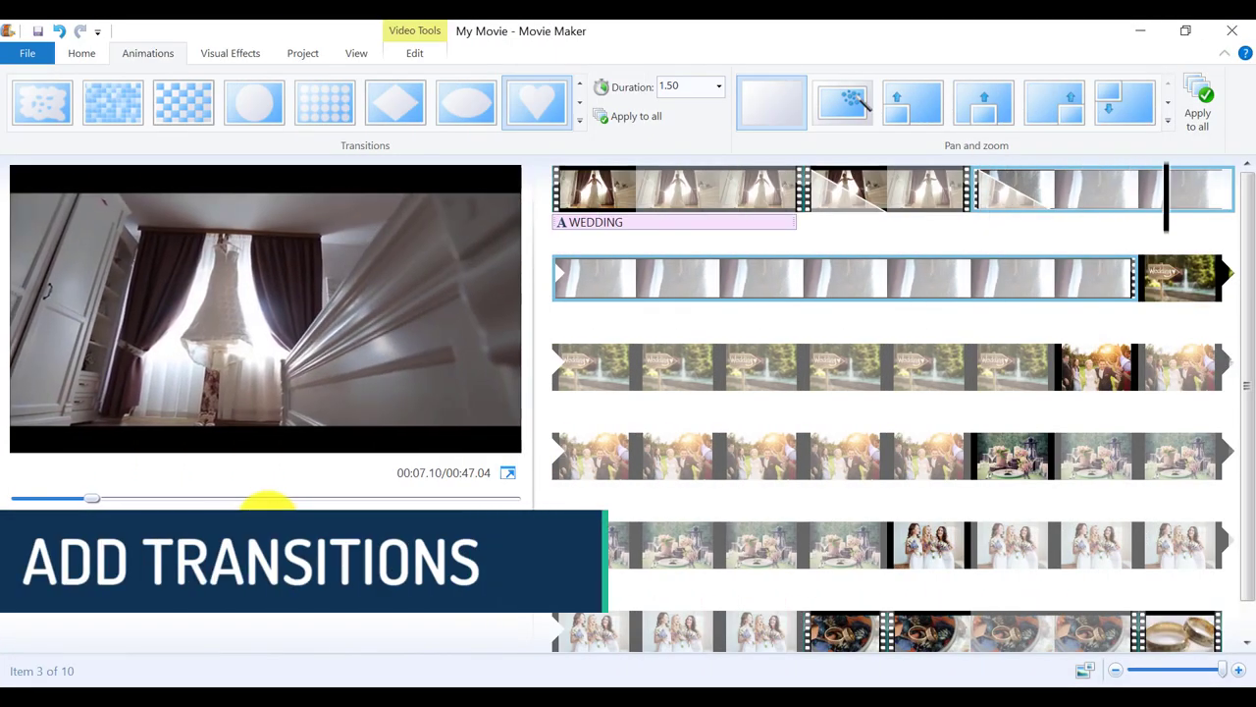
pyautogui.click(822, 185)
pyautogui.click(269, 525)
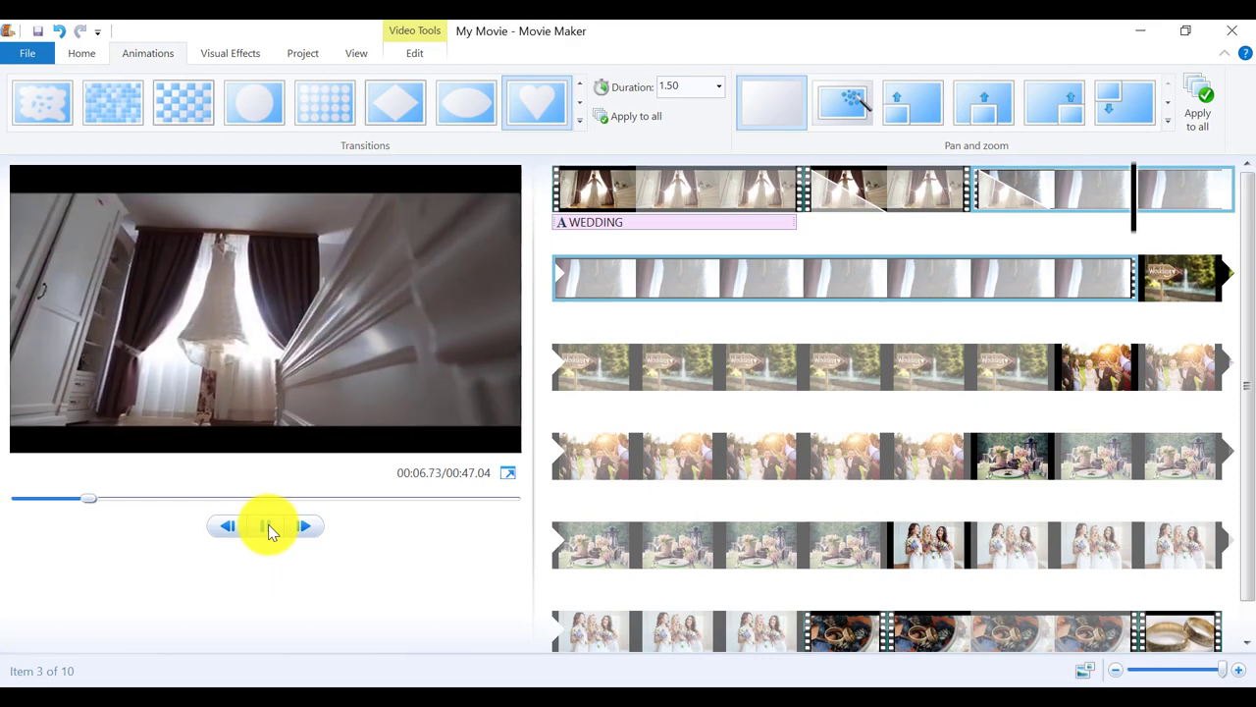
pyautogui.click(268, 526)
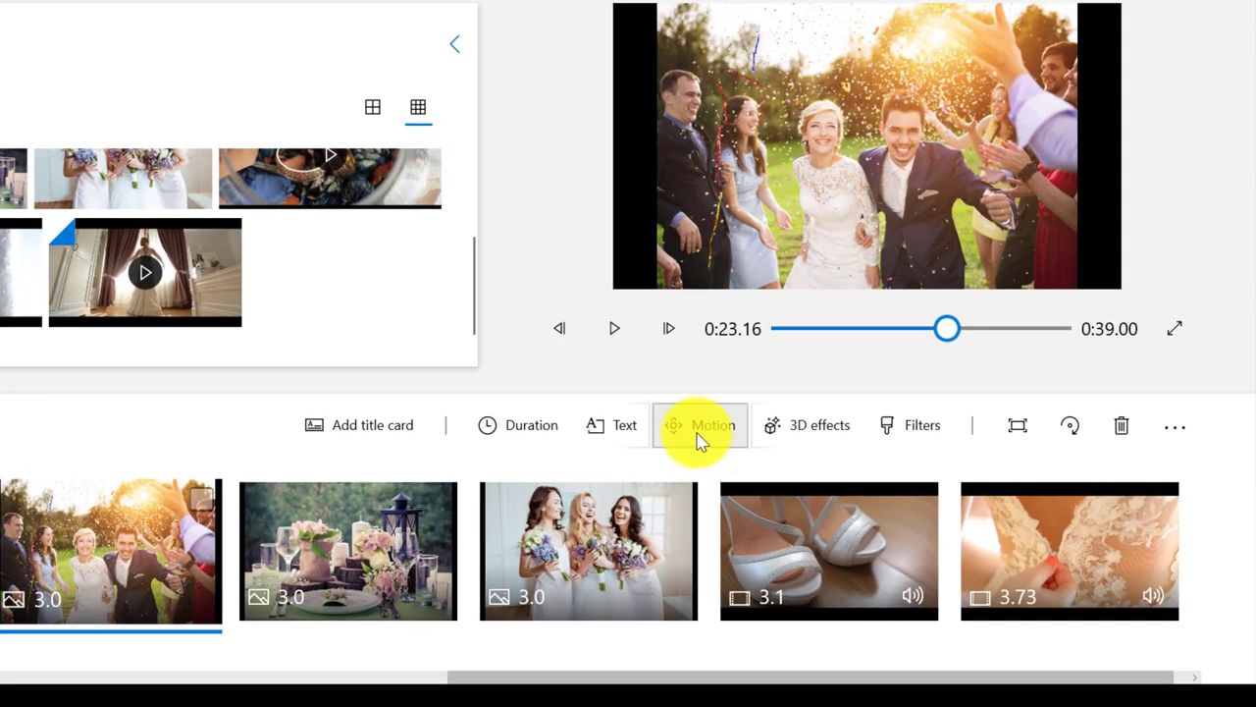
# Preview a Zoom in centre motion on the confetti photo, then apply Pan right instead
pyautogui.click(698, 438)
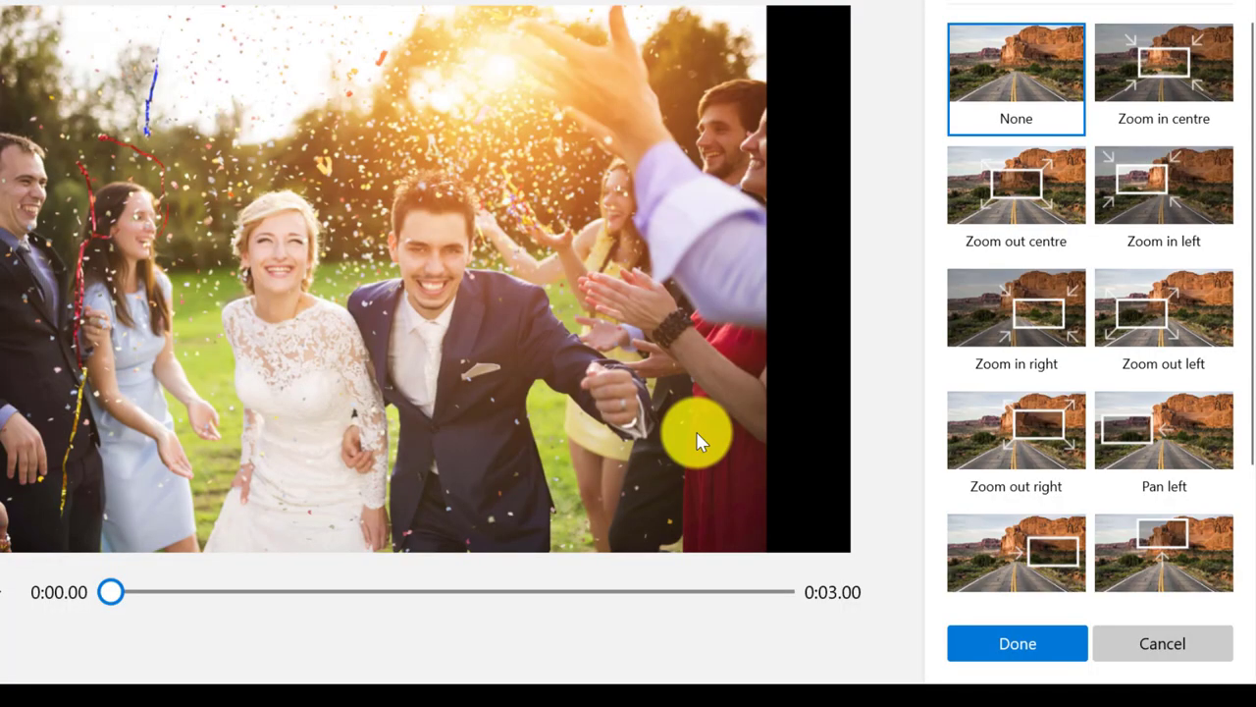
pyautogui.click(1146, 65)
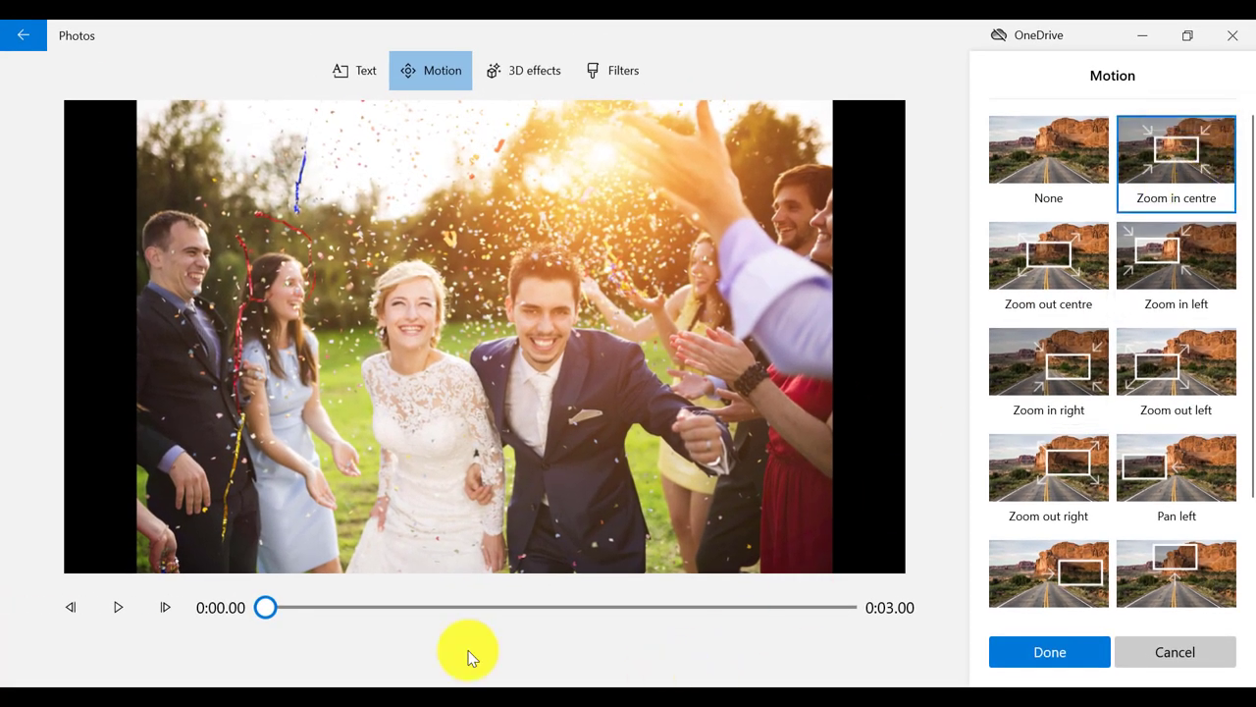
pyautogui.click(114, 607)
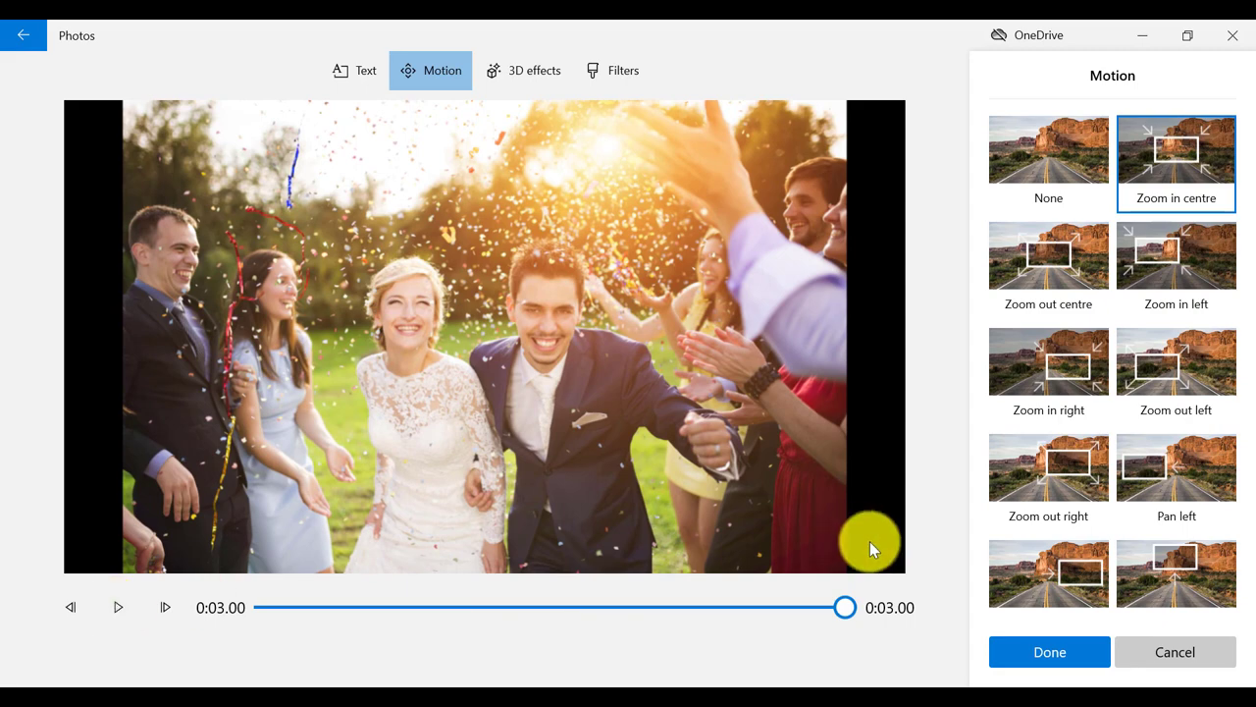
pyautogui.click(1082, 588)
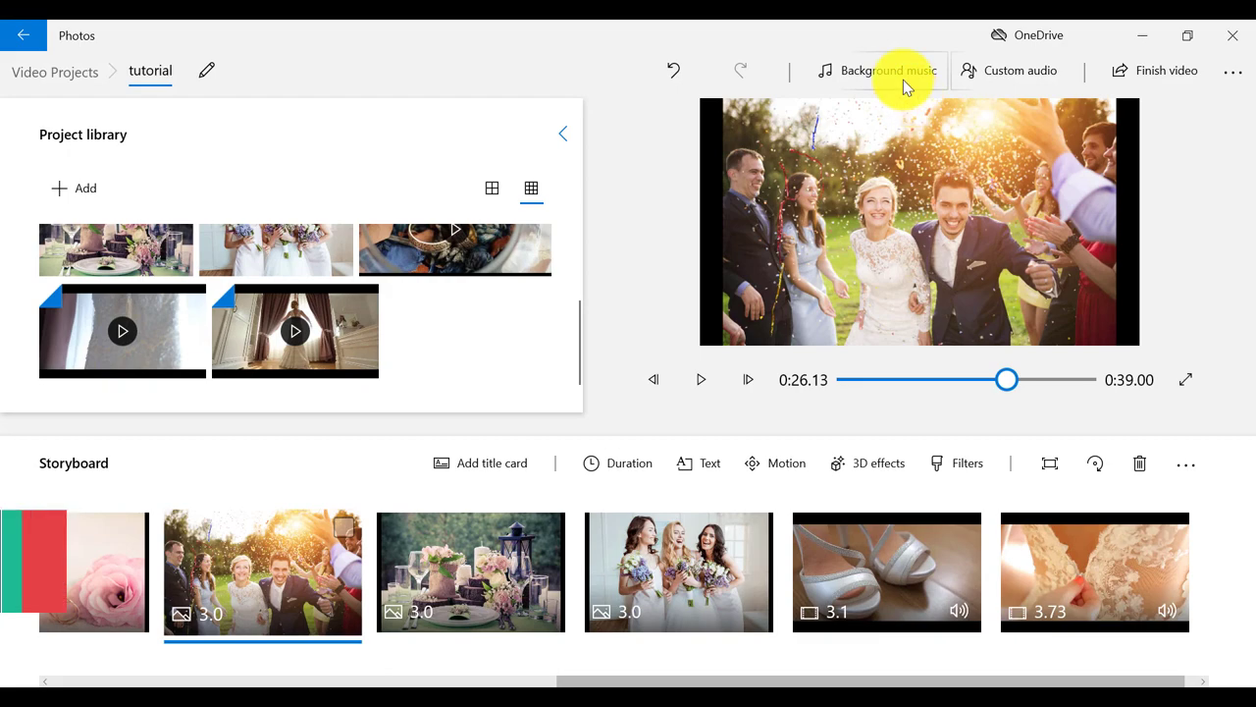
# Skip the built-in background music and add BIRDS OF EDEN LOW SOUND as custom audio
pyautogui.click(901, 71)
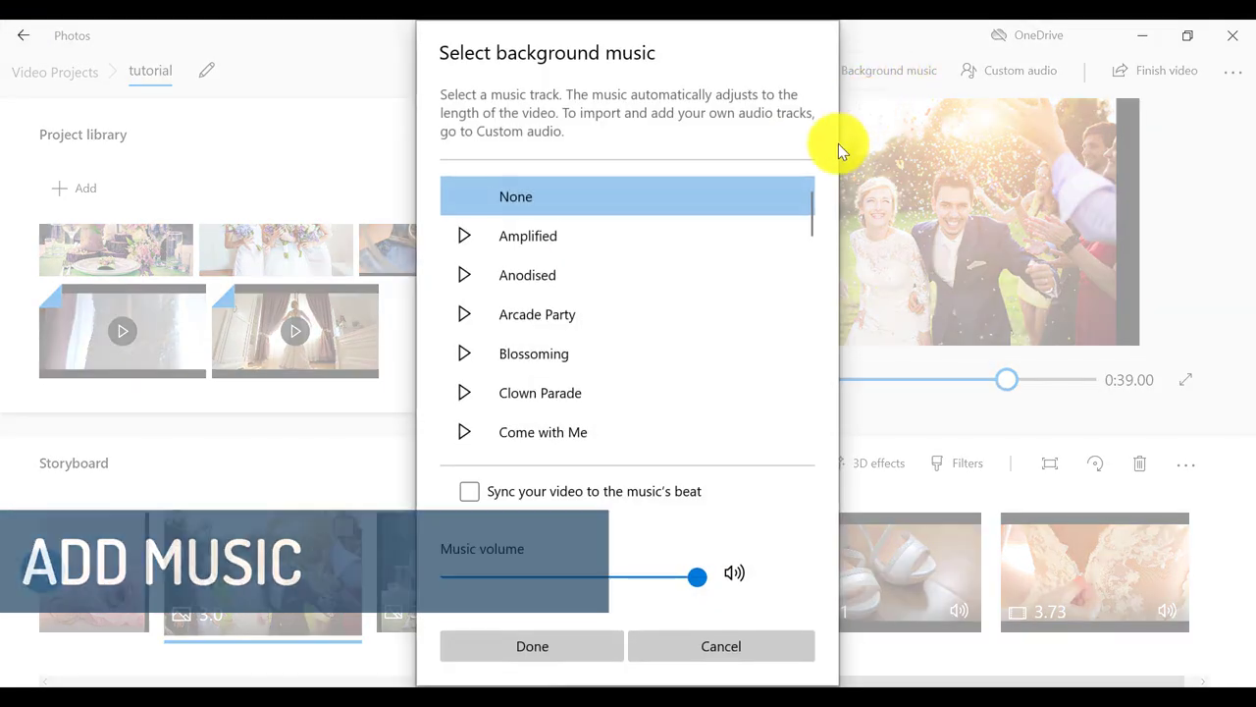
pyautogui.moveTo(810, 207); pyautogui.dragTo(813, 390)
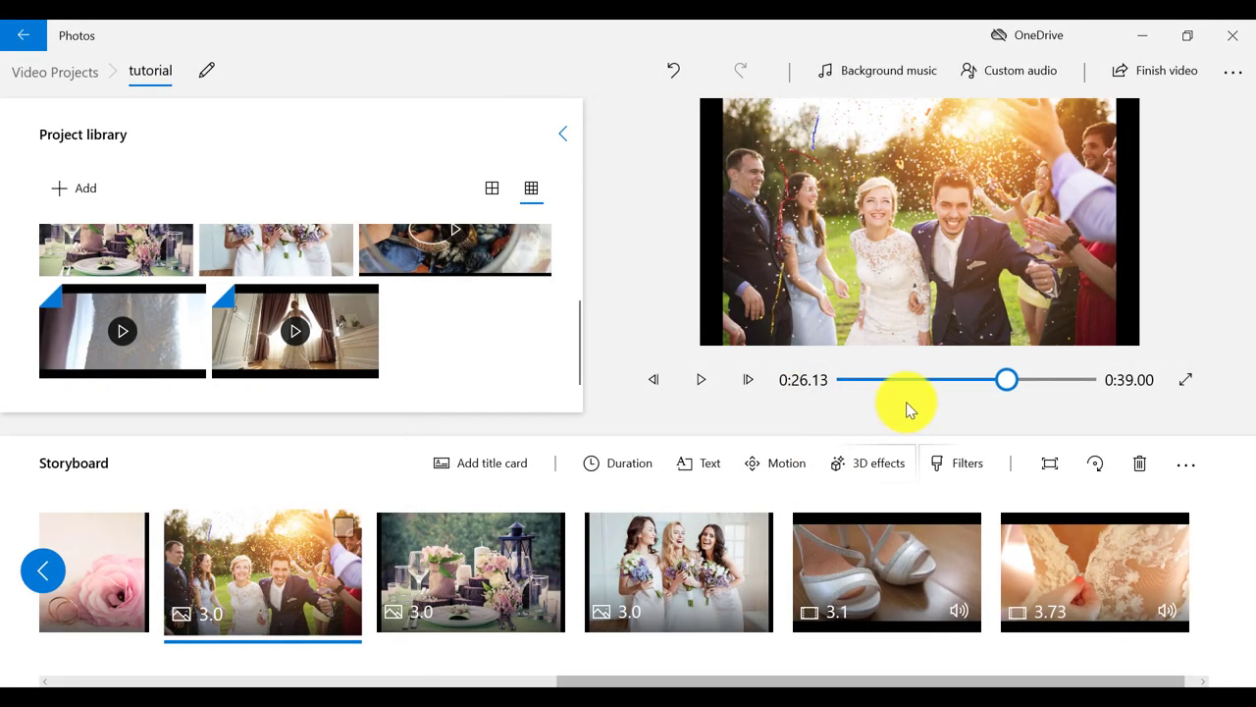
pyautogui.click(1001, 72)
pyautogui.click(1067, 123)
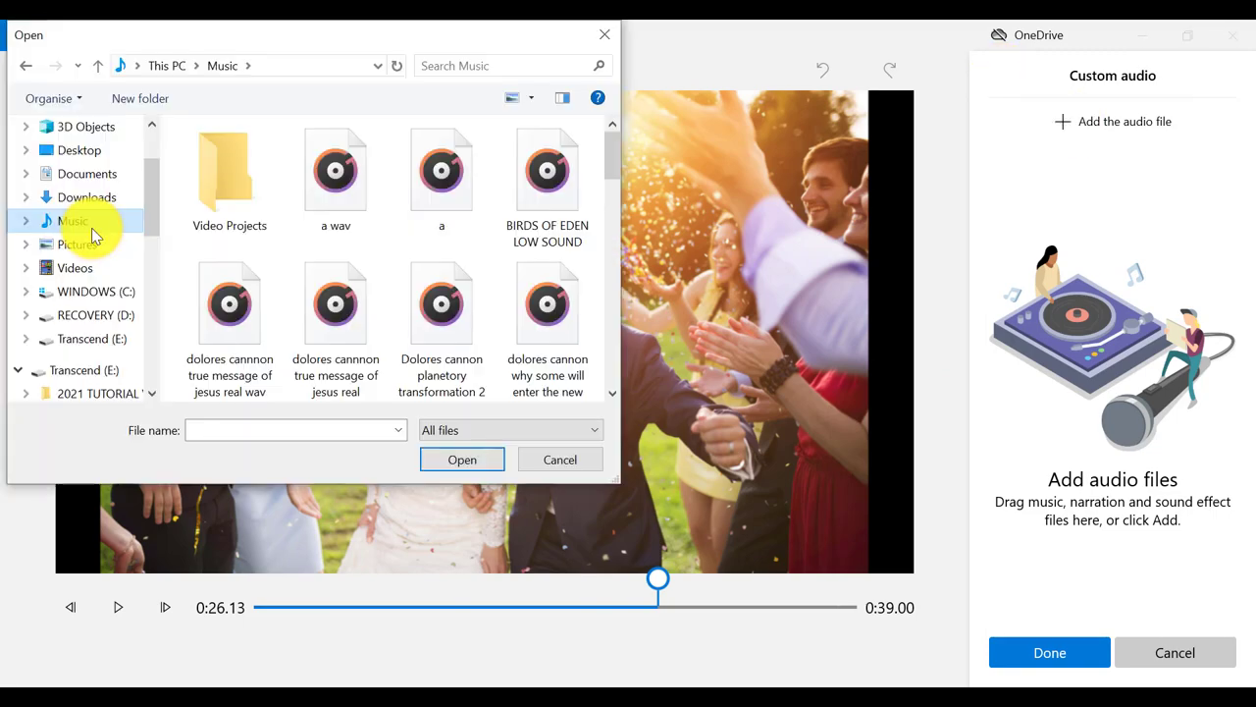
pyautogui.click(550, 199)
pyautogui.click(457, 457)
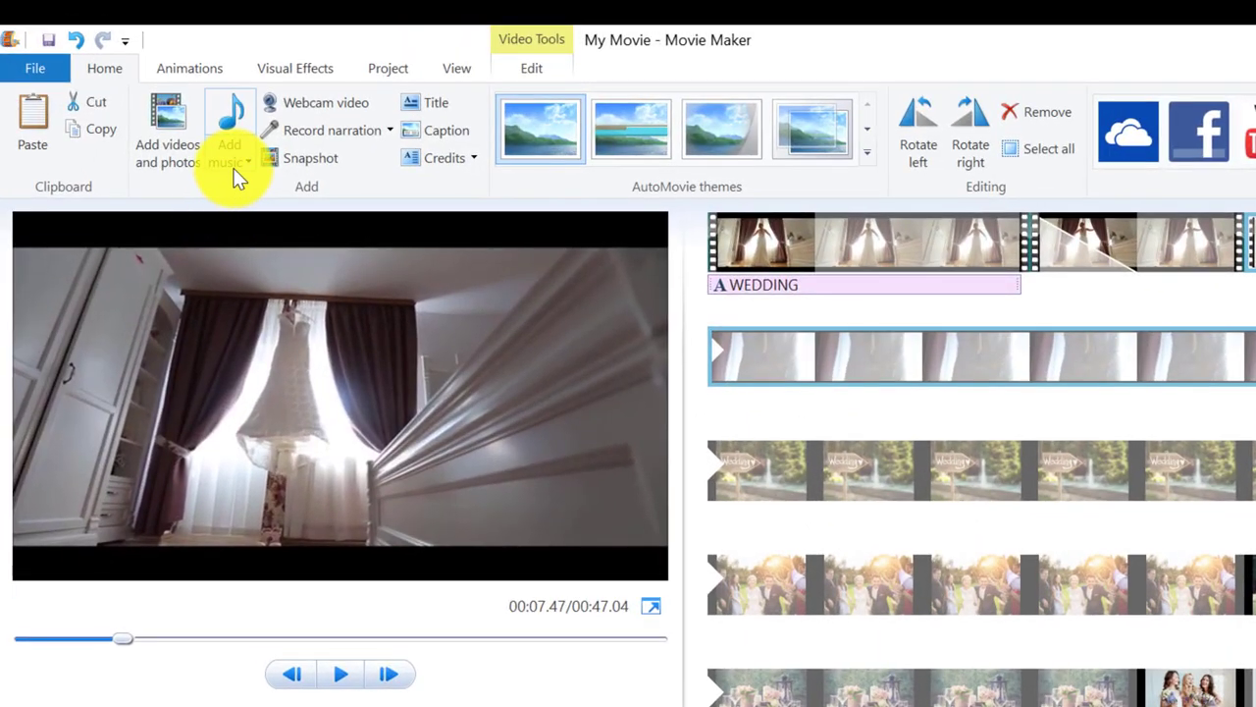
# Add a music file from the PC to the Movie Maker project and select its track
pyautogui.click(236, 169)
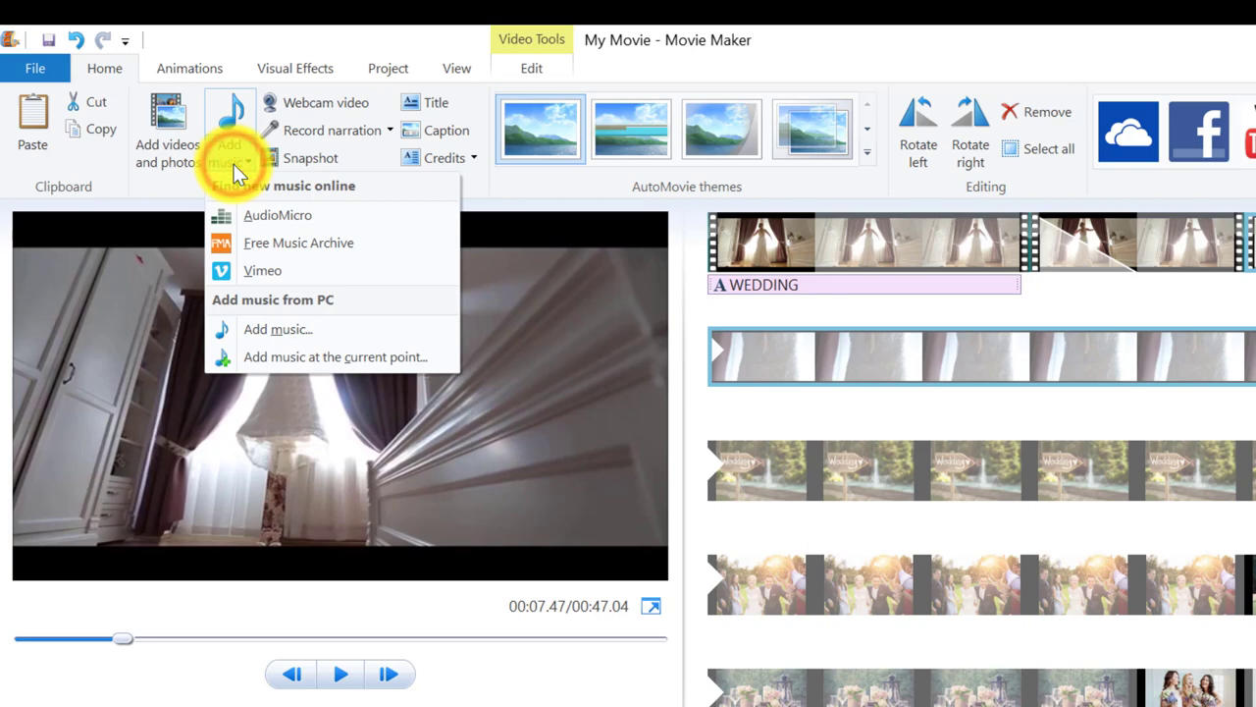
pyautogui.click(275, 355)
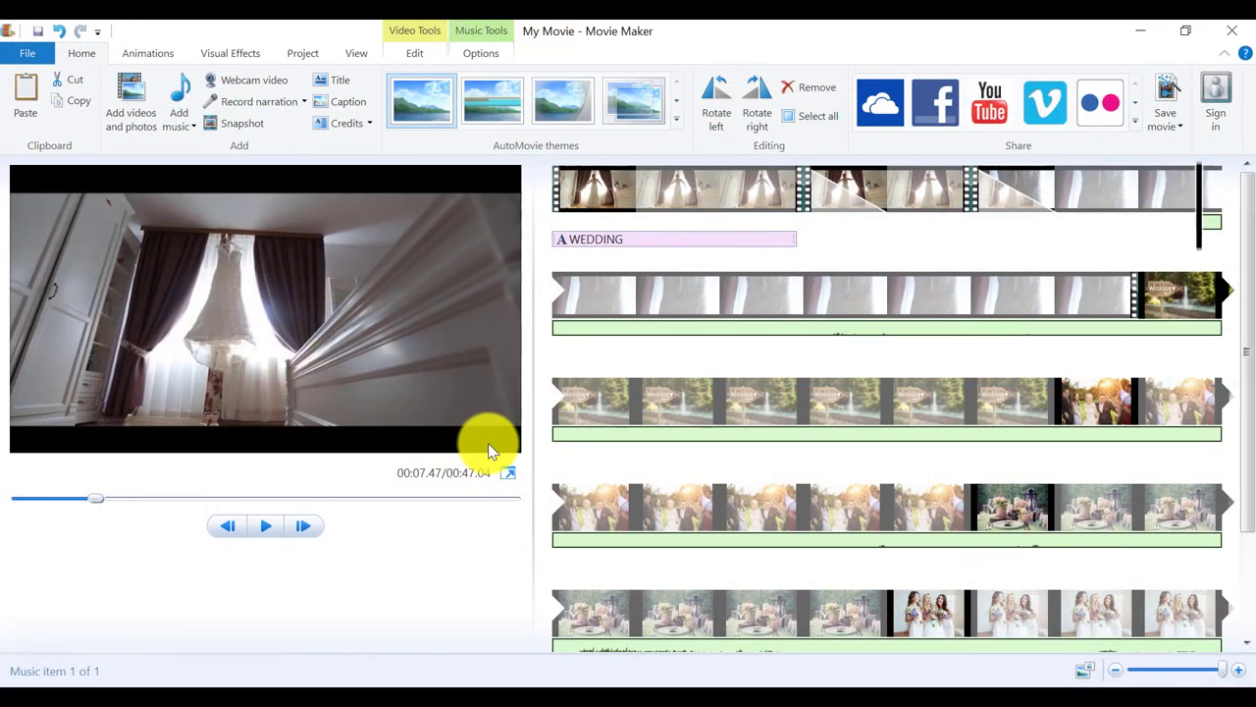
pyautogui.click(635, 330)
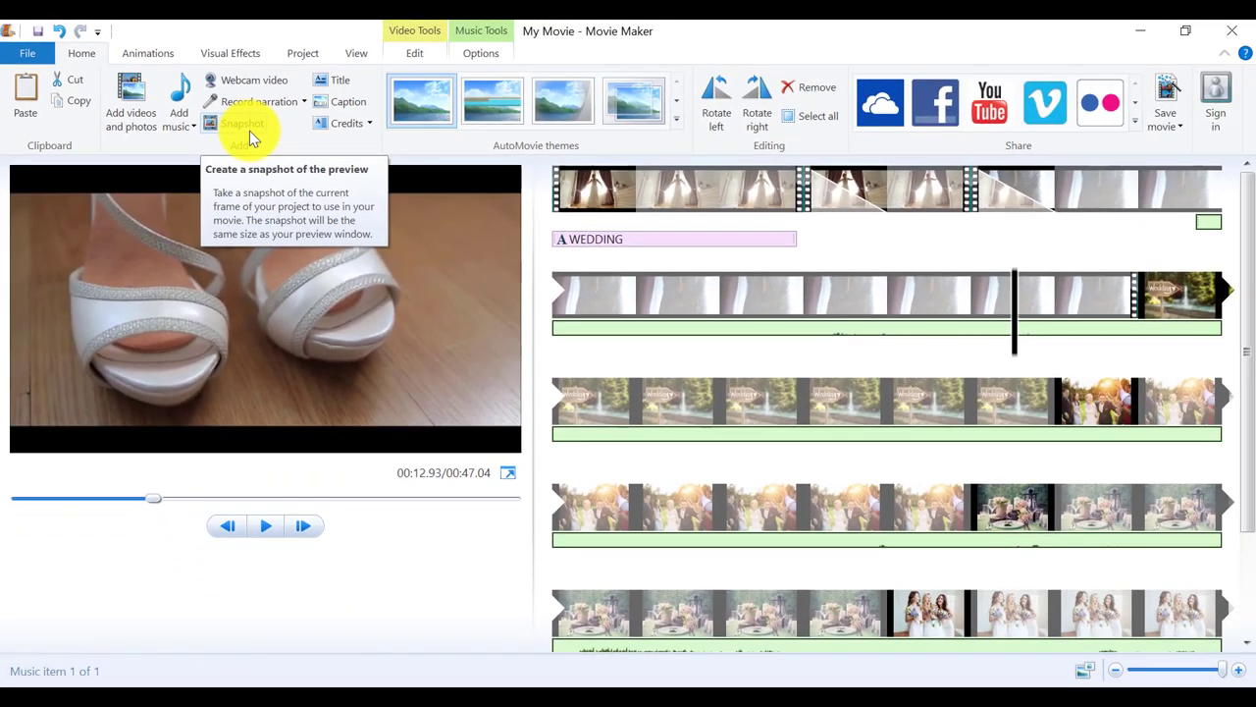
# Save a snapshot of the wedding shoes frame as WEDDING SHOES into the movie
pyautogui.click(249, 138)
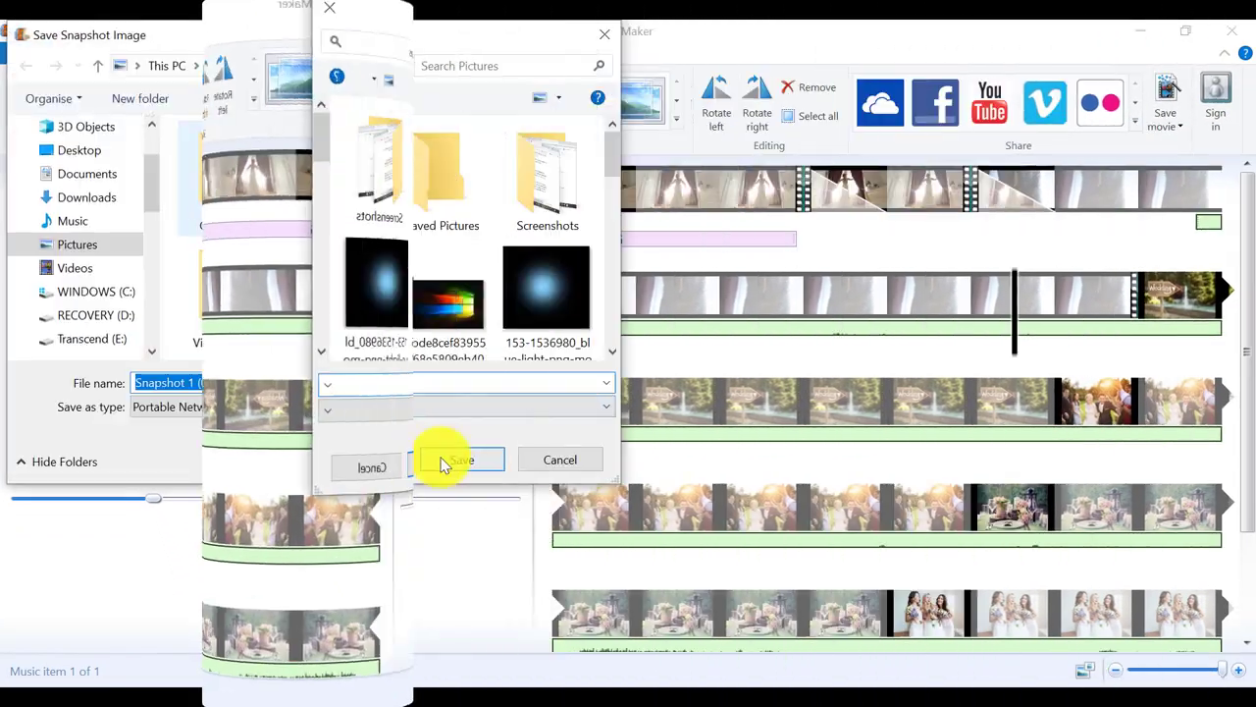
pyautogui.click(448, 458)
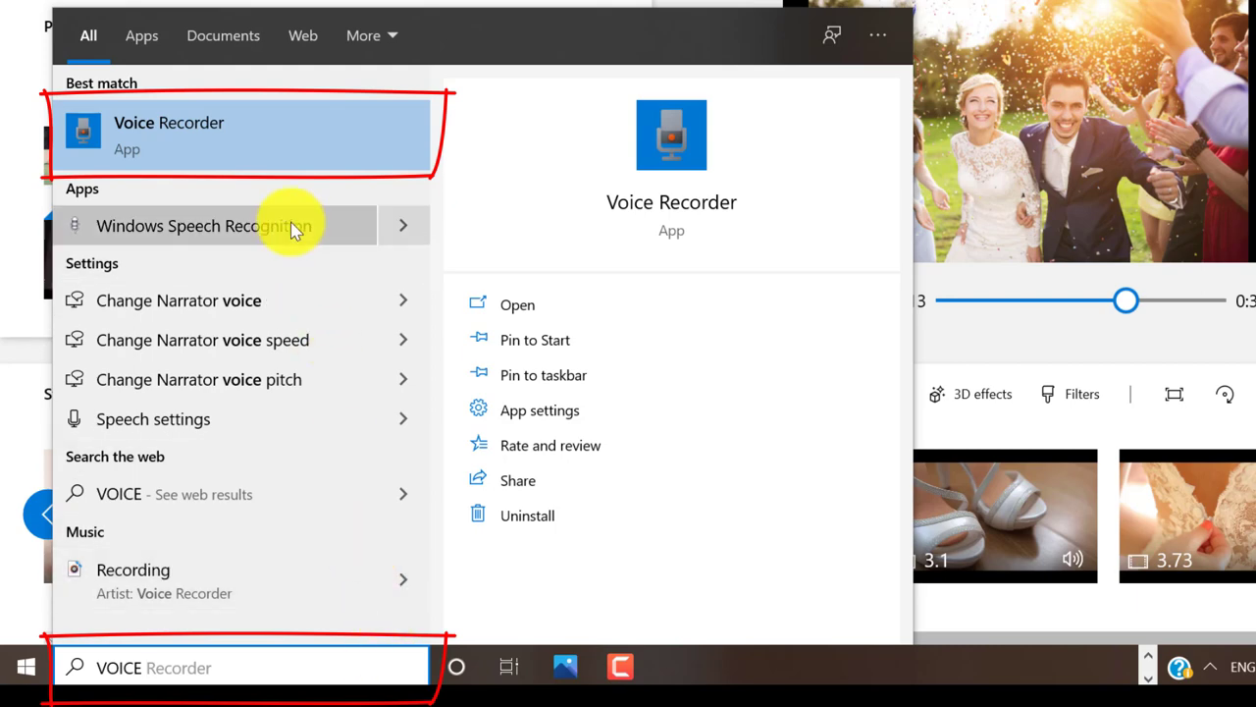
# Launch Voice Recorder and capture a six-second narration, saved as Recording (2)
pyautogui.click(270, 155)
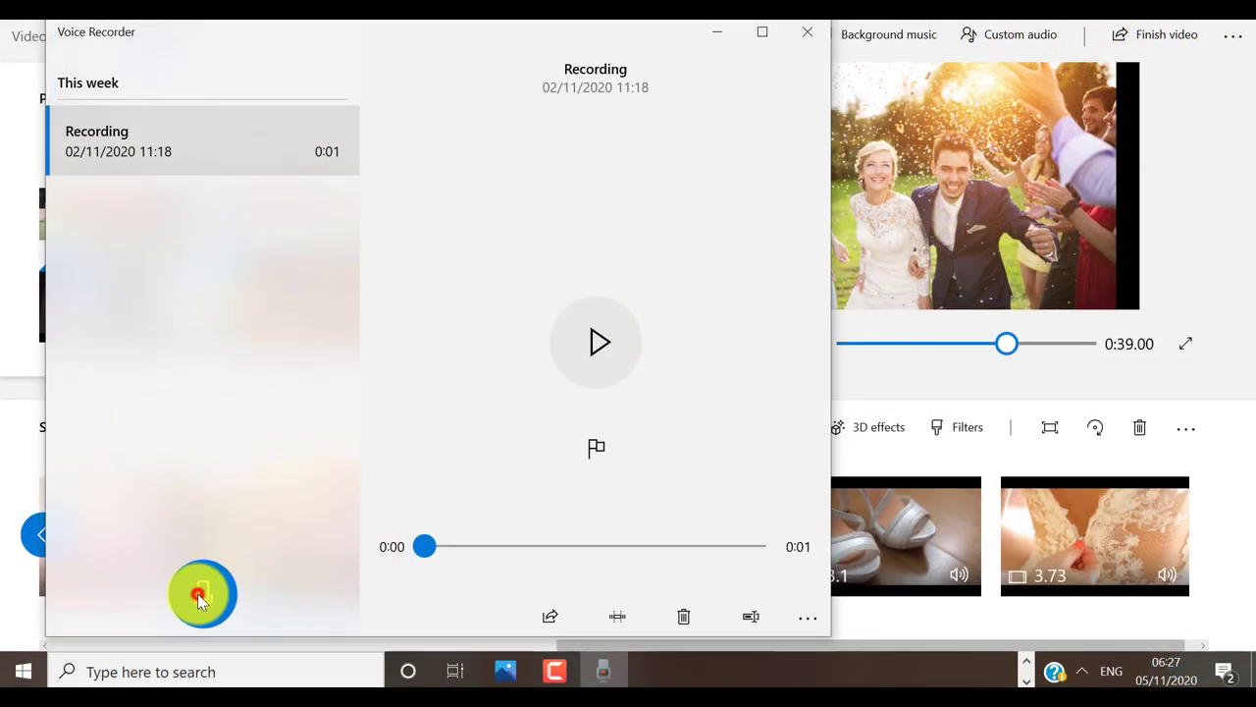
pyautogui.click(201, 595)
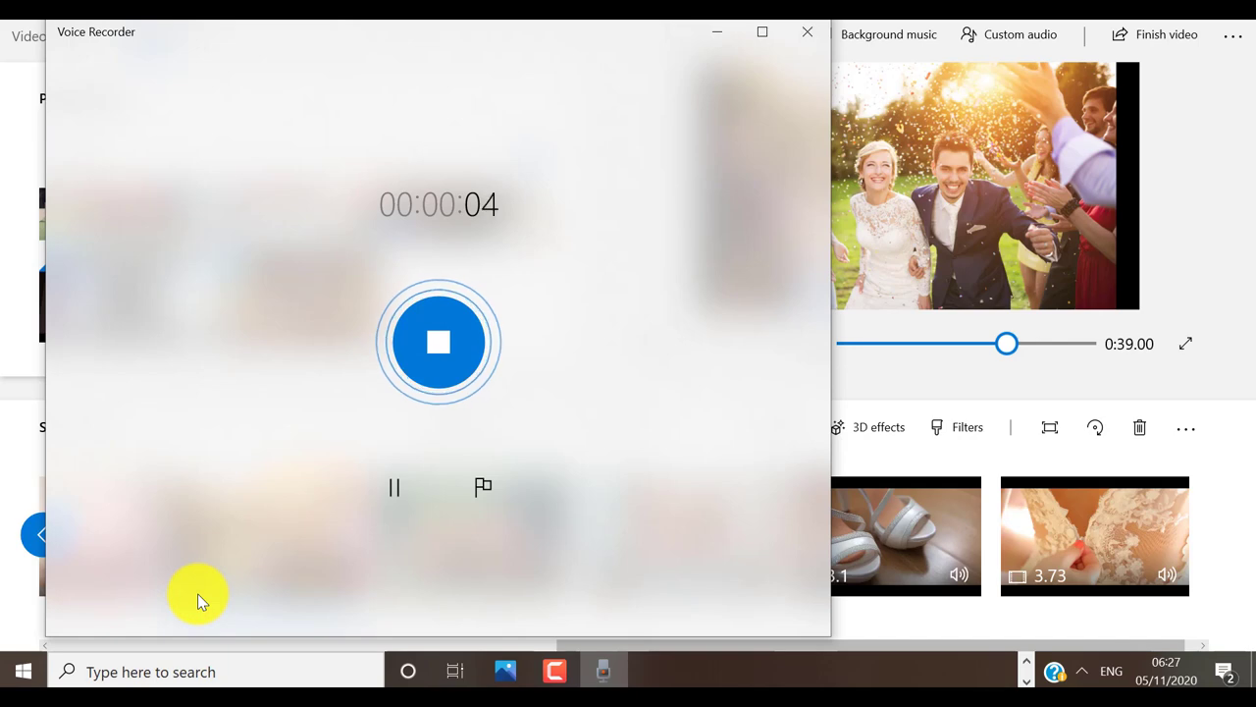
pyautogui.click(441, 342)
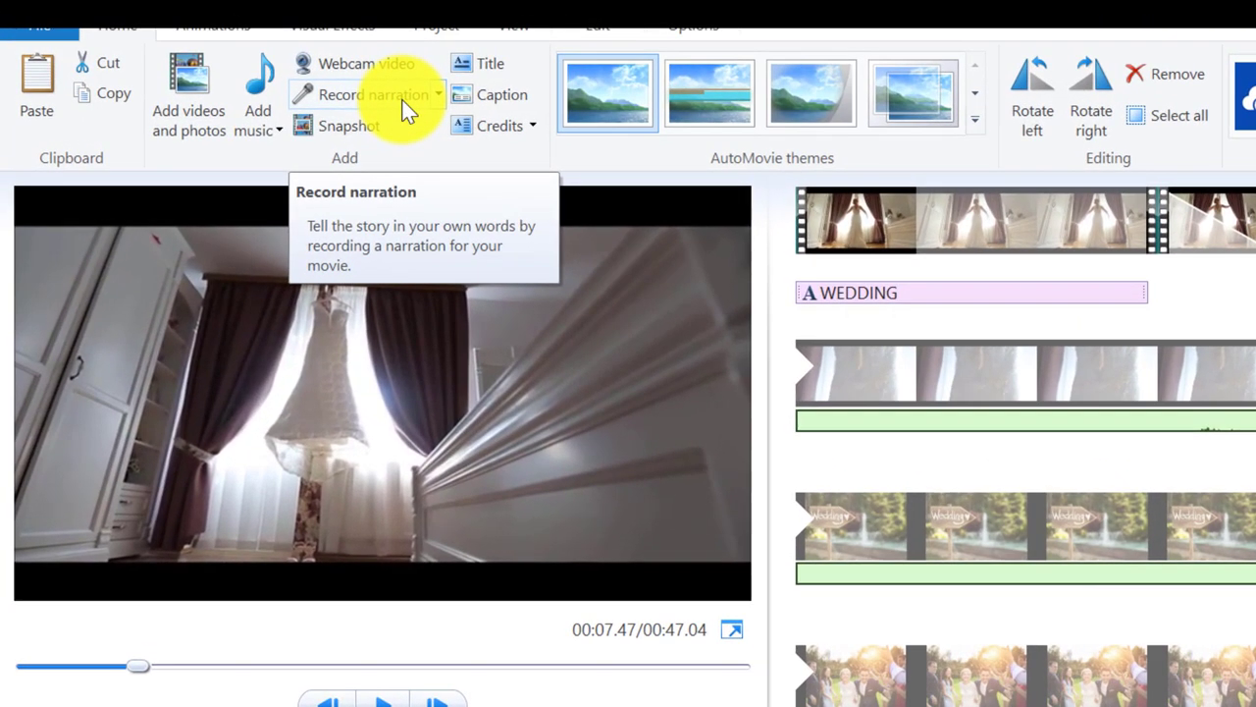
# Change the title caption to WEDDING VIDEO, widening and repositioning its text box
pyautogui.click(404, 102)
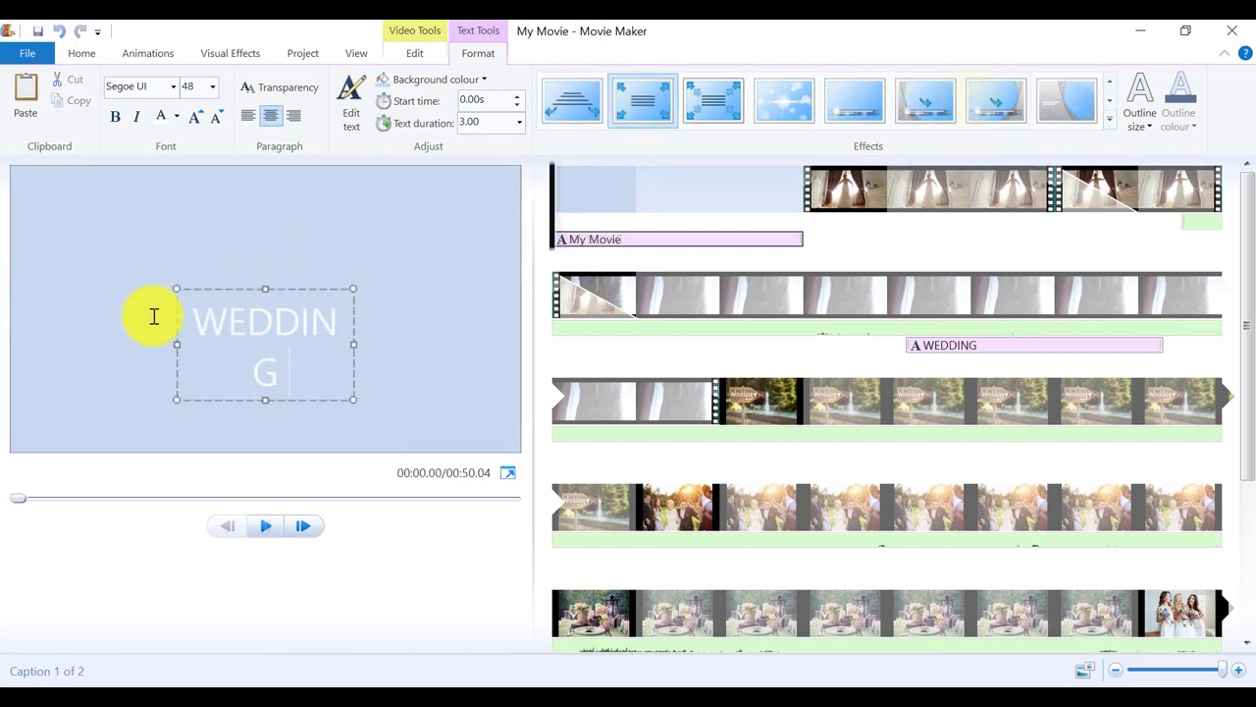
pyautogui.write('EO')
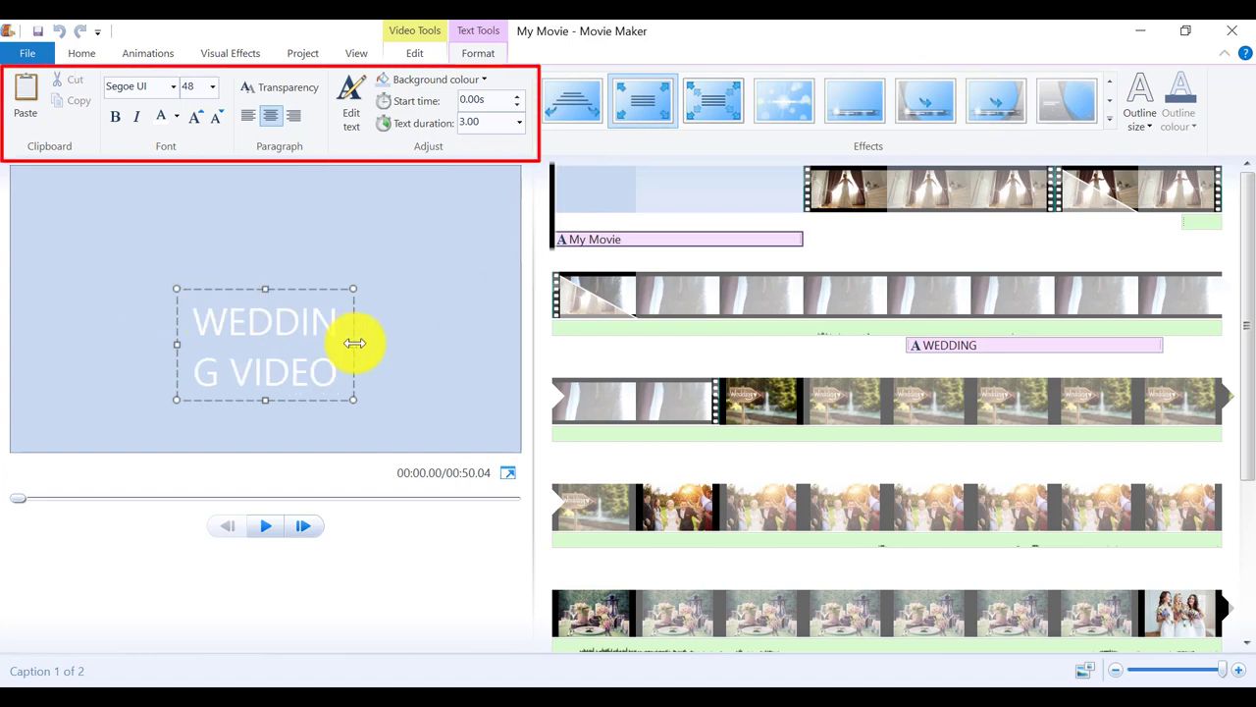
pyautogui.moveTo(355, 344); pyautogui.dragTo(387, 344)
pyautogui.moveTo(374, 300); pyautogui.dragTo(359, 251)
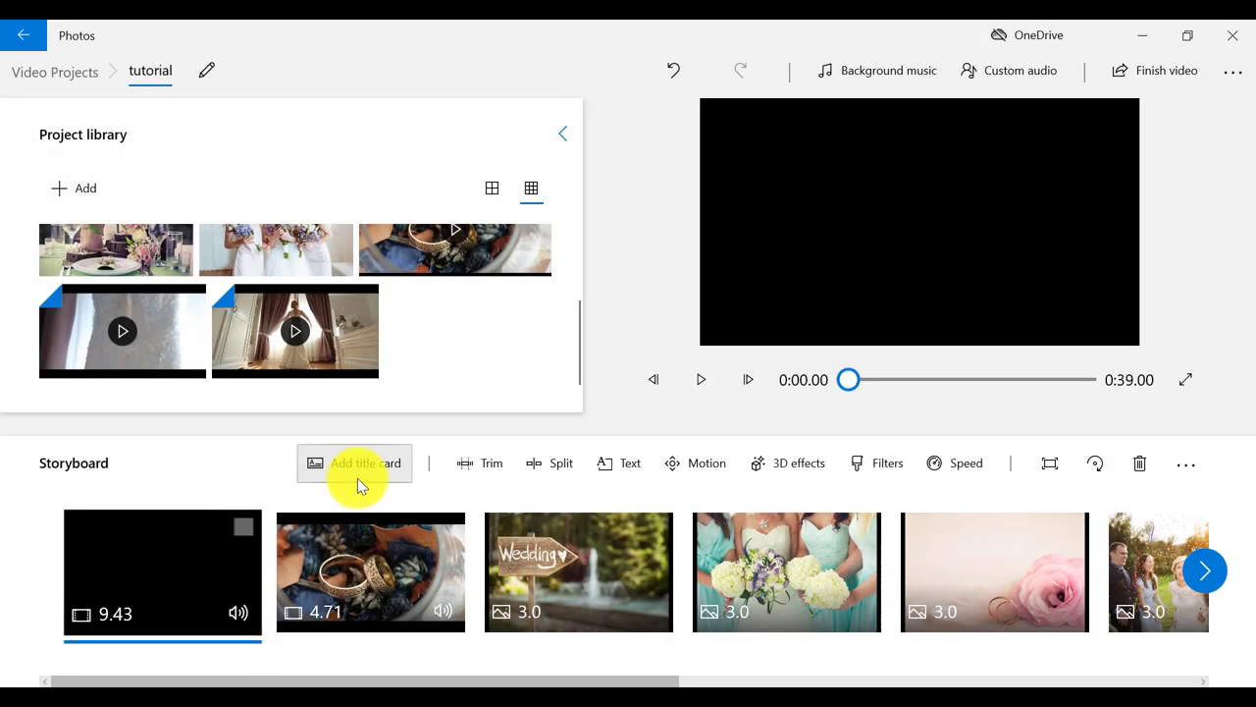
# Add an opening WEDDING VIDEO title card, trying Adventure, Quiet and Boom before choosing Cinema
pyautogui.click(357, 478)
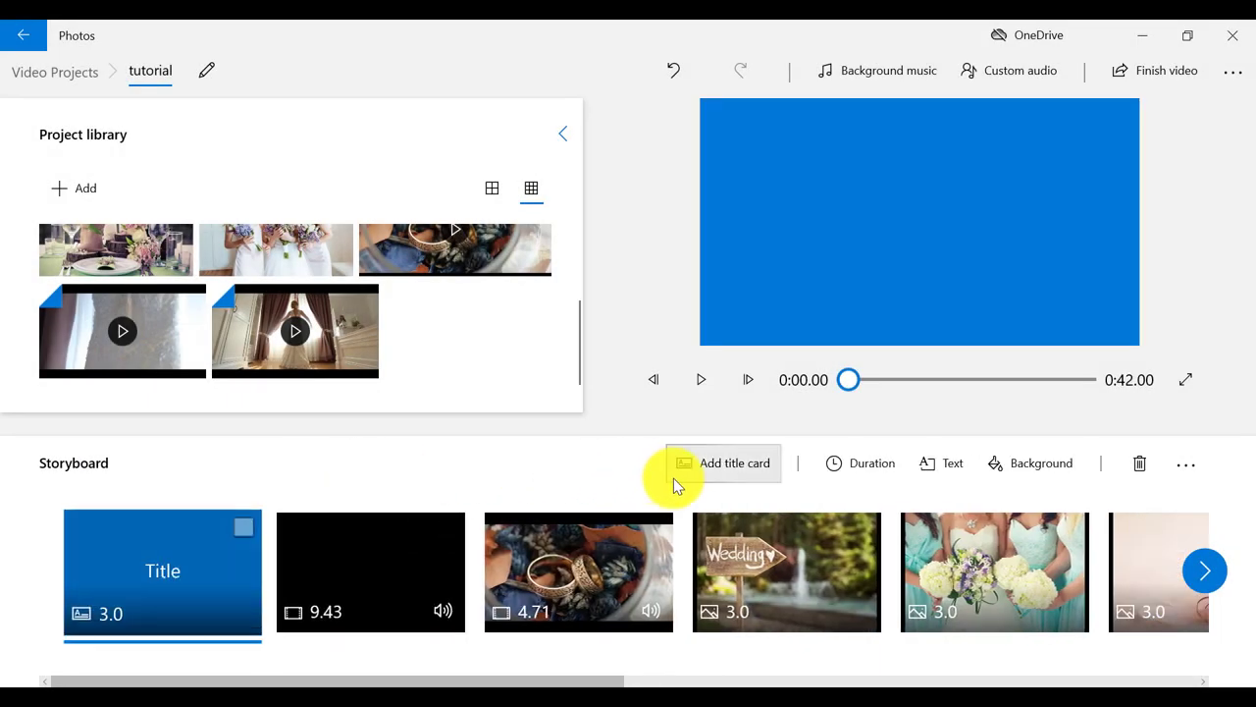
pyautogui.click(931, 478)
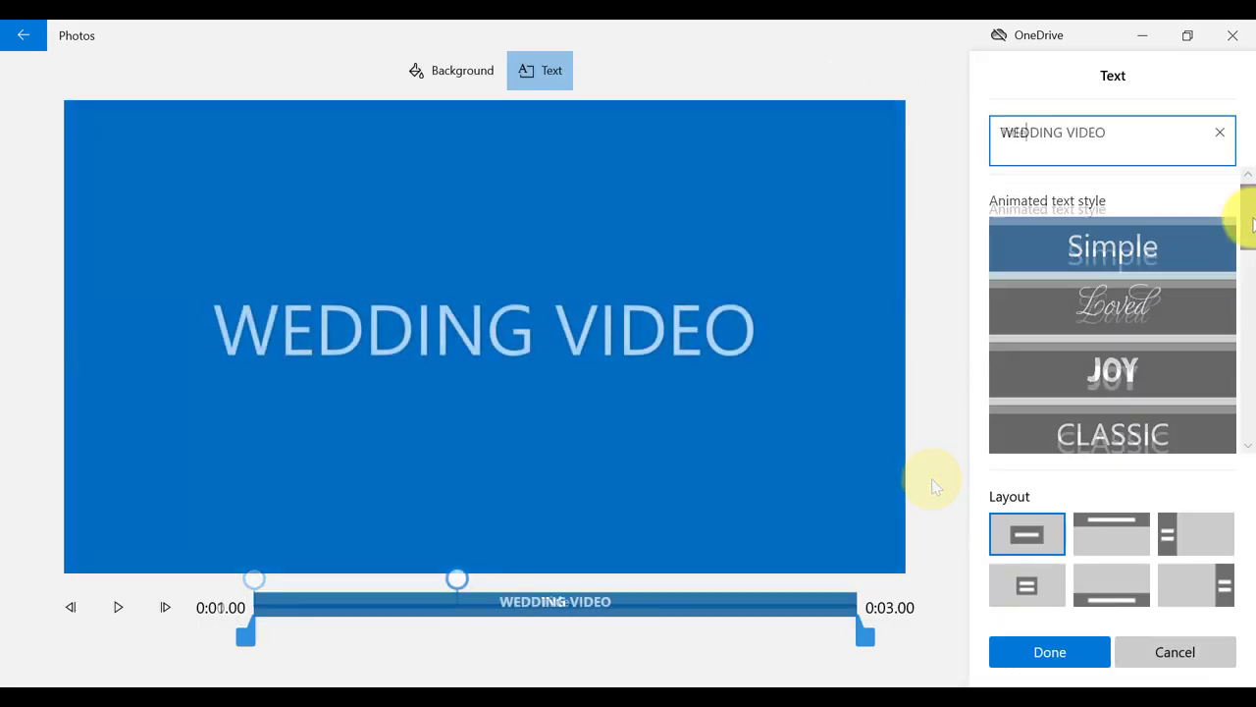
pyautogui.scroll(-3, 1234, 247)
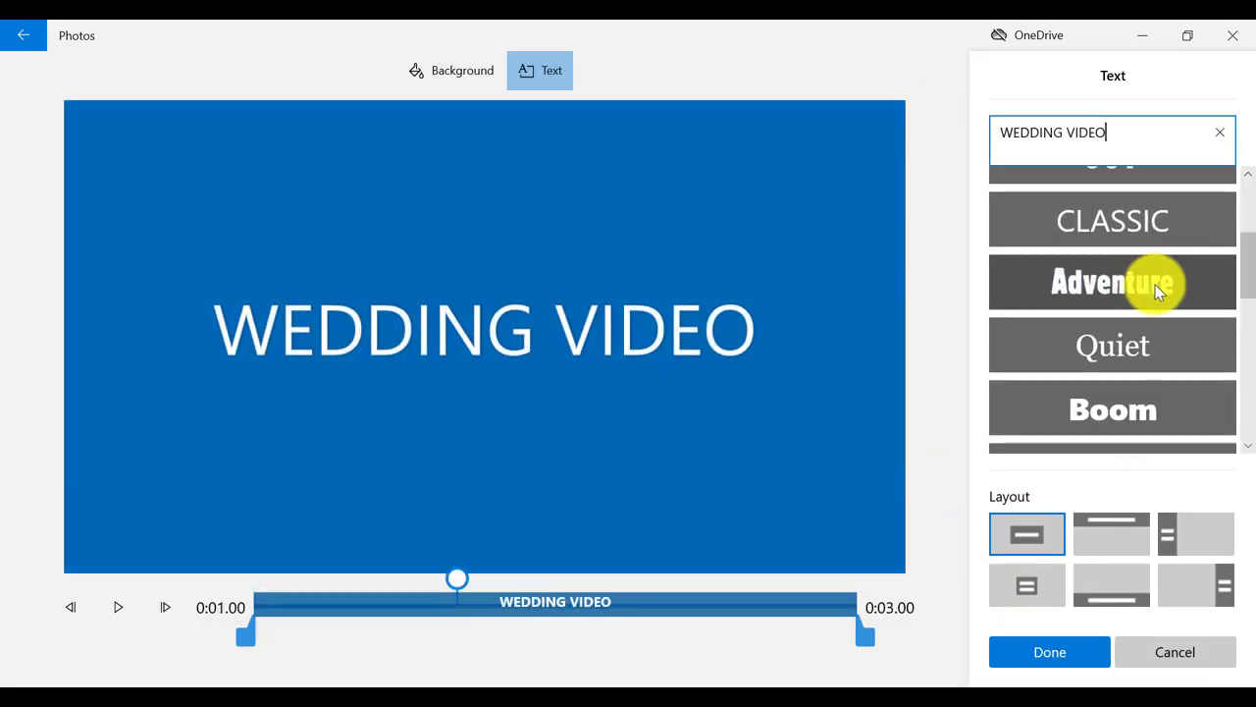
pyautogui.click(1155, 285)
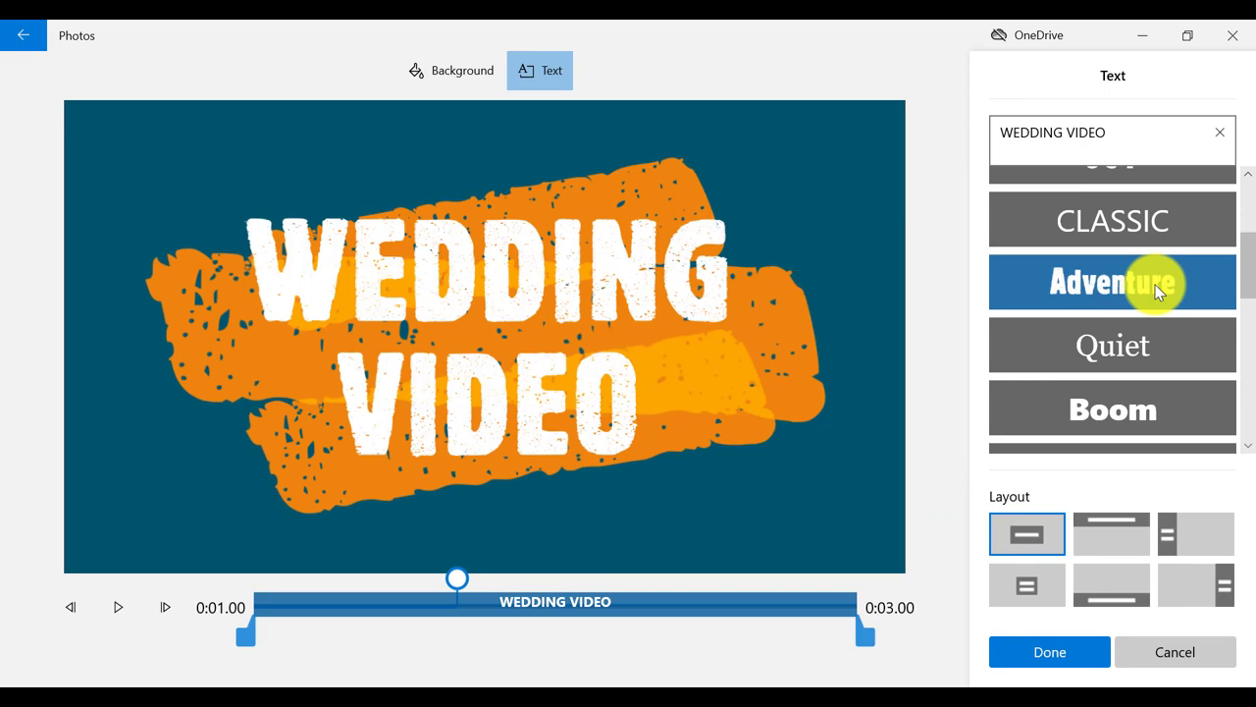
pyautogui.click(1165, 359)
pyautogui.click(1162, 403)
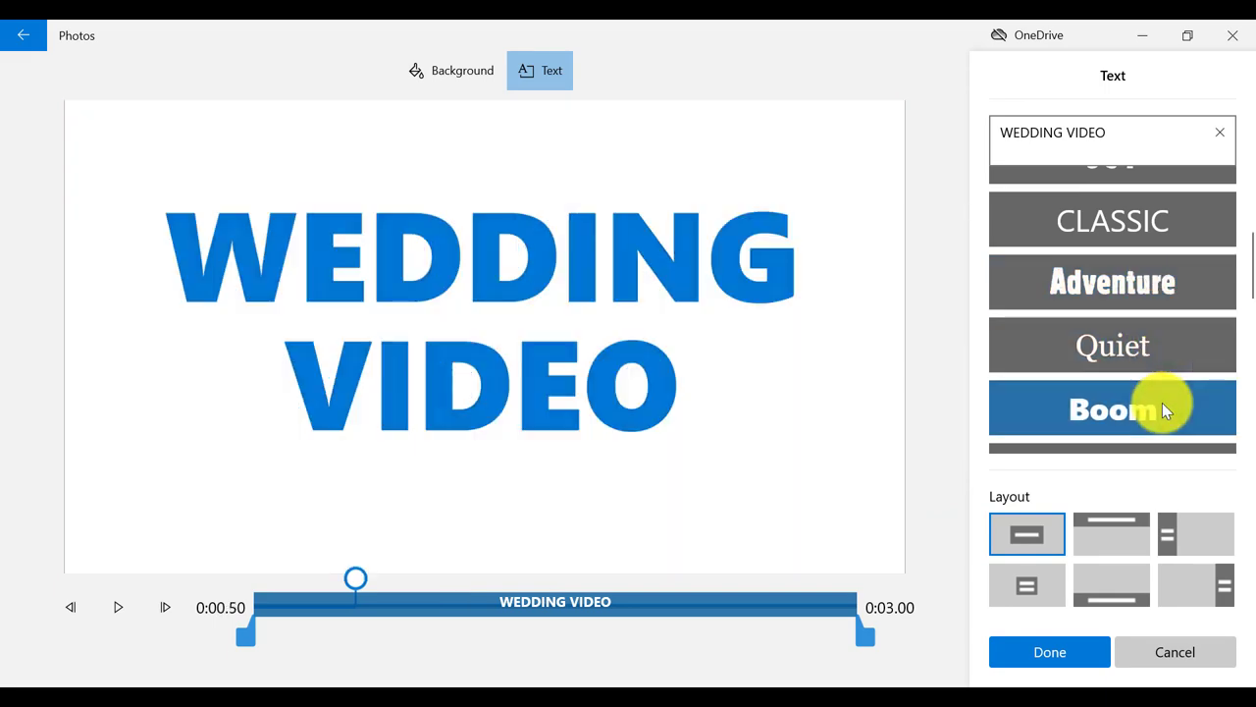
pyautogui.scroll(-4, 1234, 312)
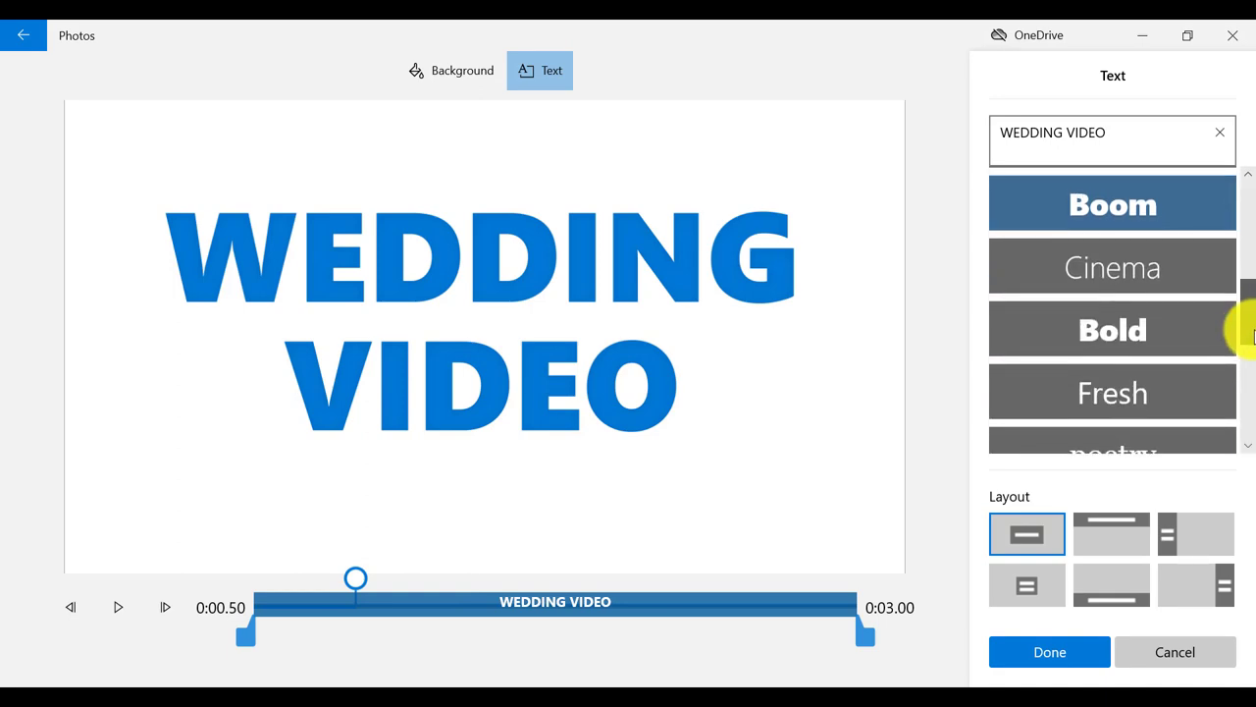
pyautogui.click(1141, 269)
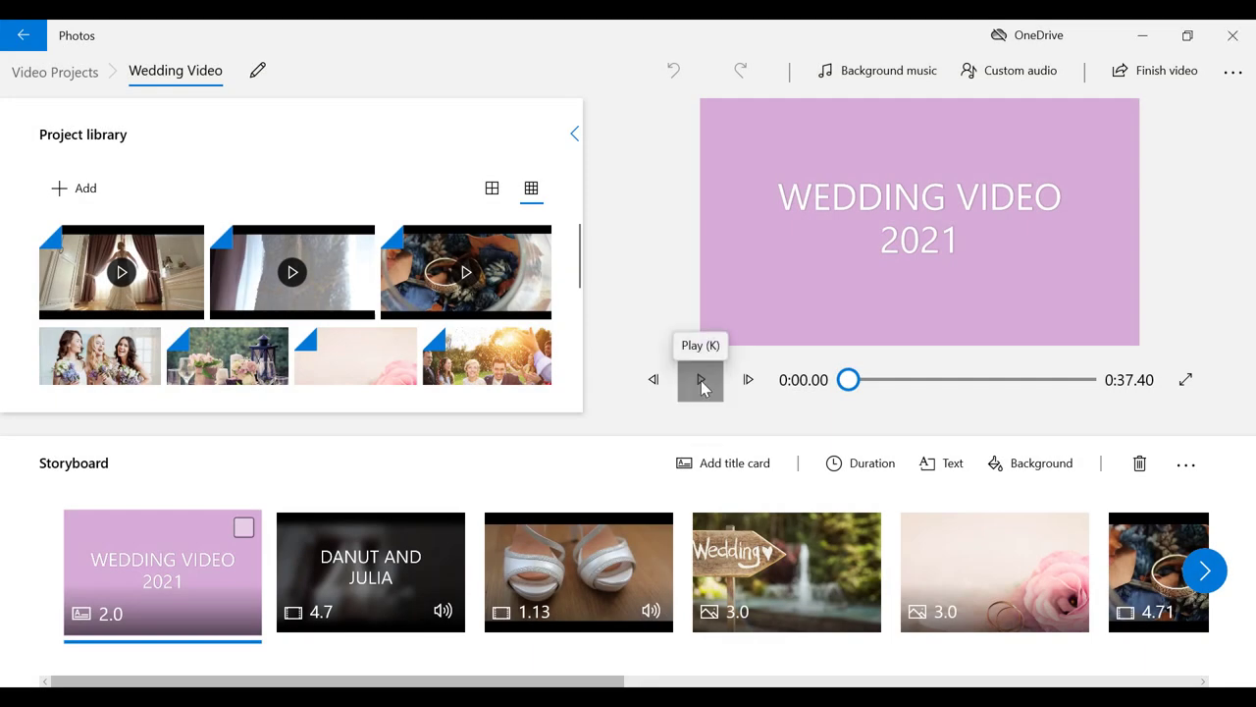
# Play the Wedding Video project preview from its title card
pyautogui.click(703, 388)
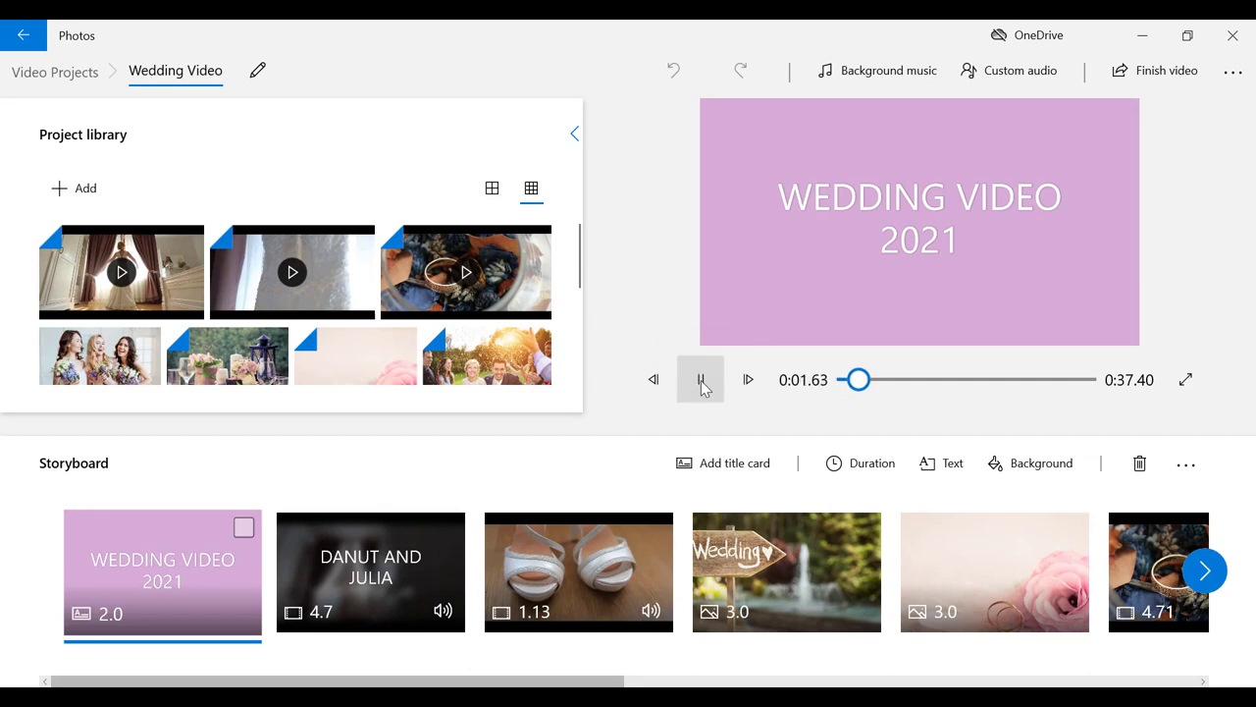